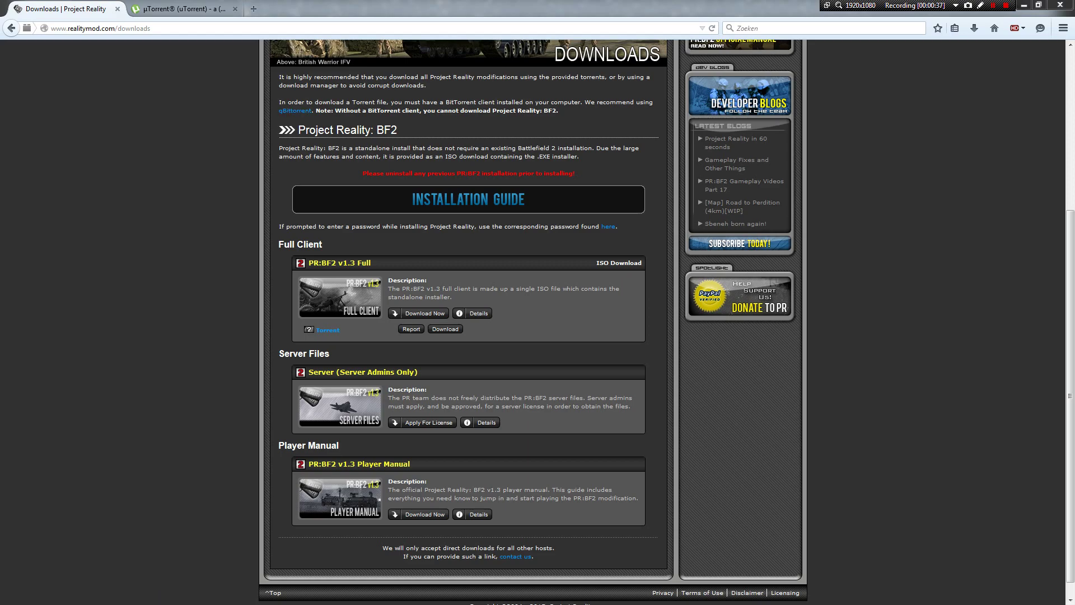
Step: Go back to the Project Reality home page, then open Downloads and the BATTLEFIELD 2 MOD section
scroll(197, 166, "up", 5)
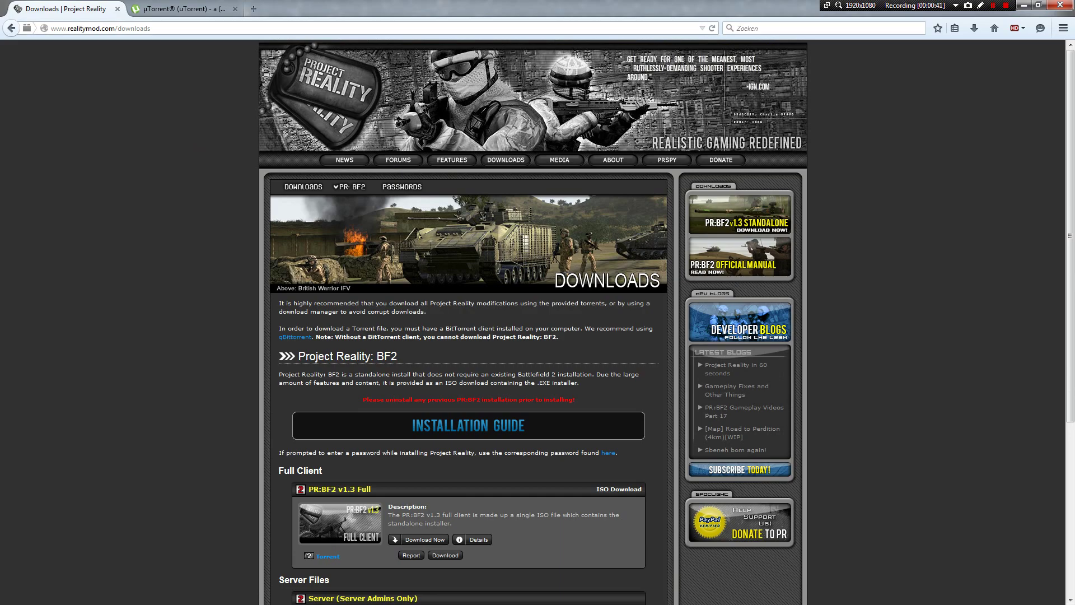
double_click(83, 28)
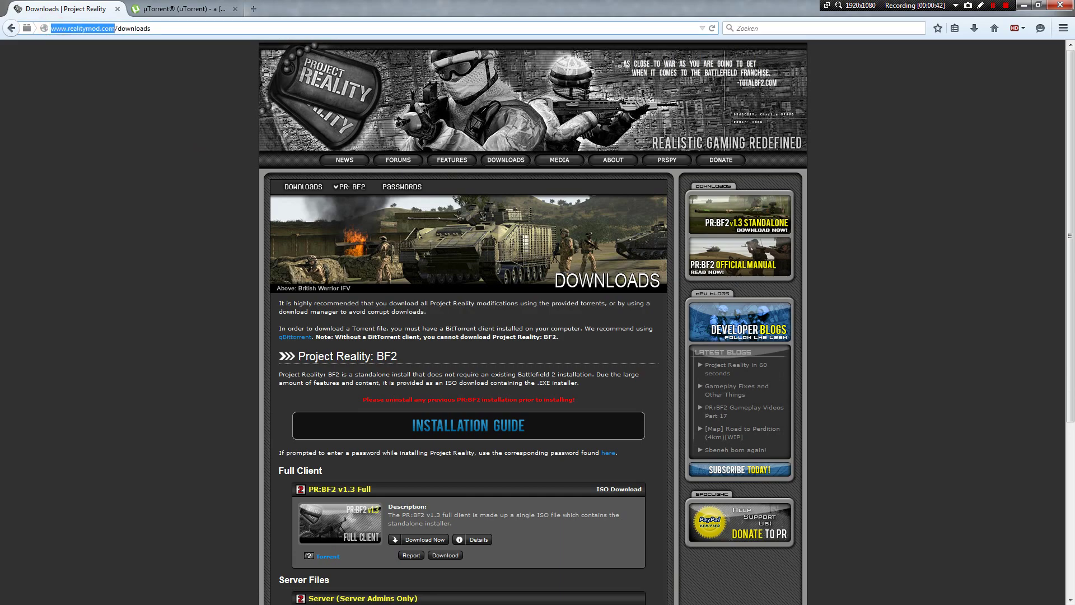
left_click(344, 160)
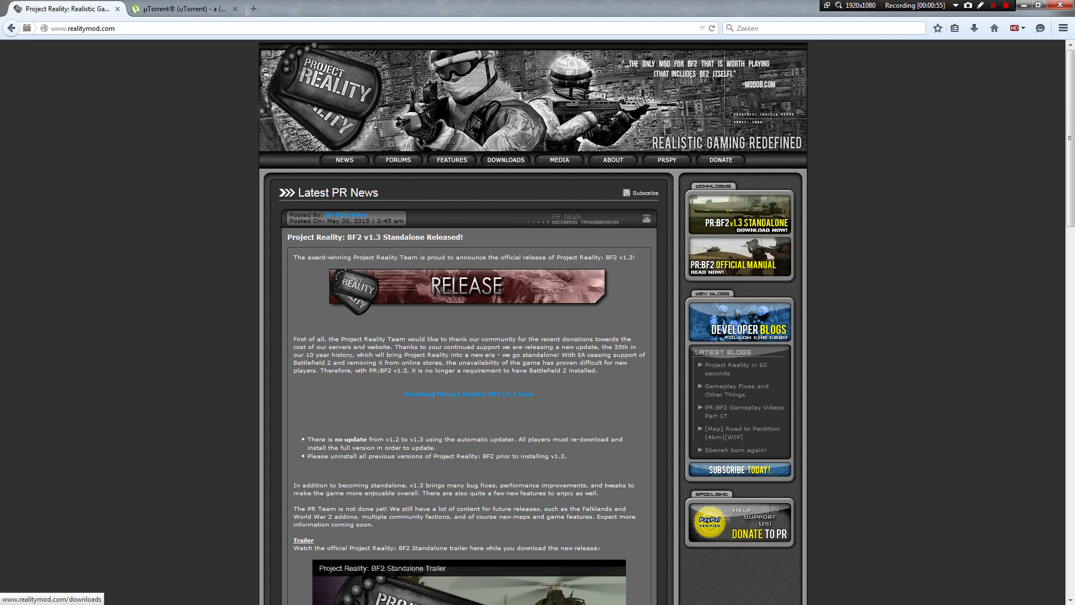
left_click(505, 159)
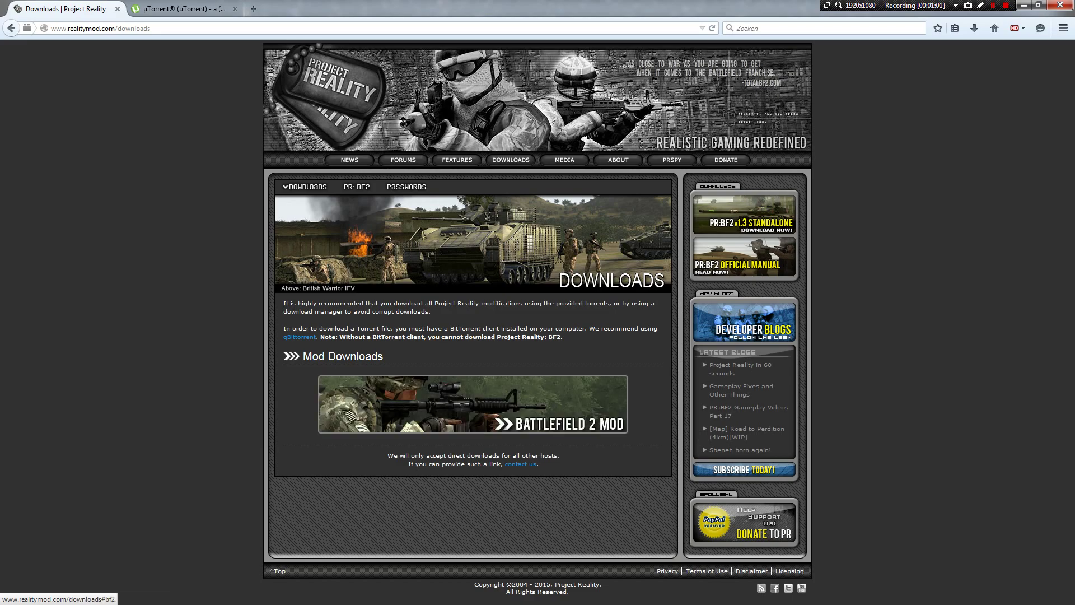
left_click(473, 404)
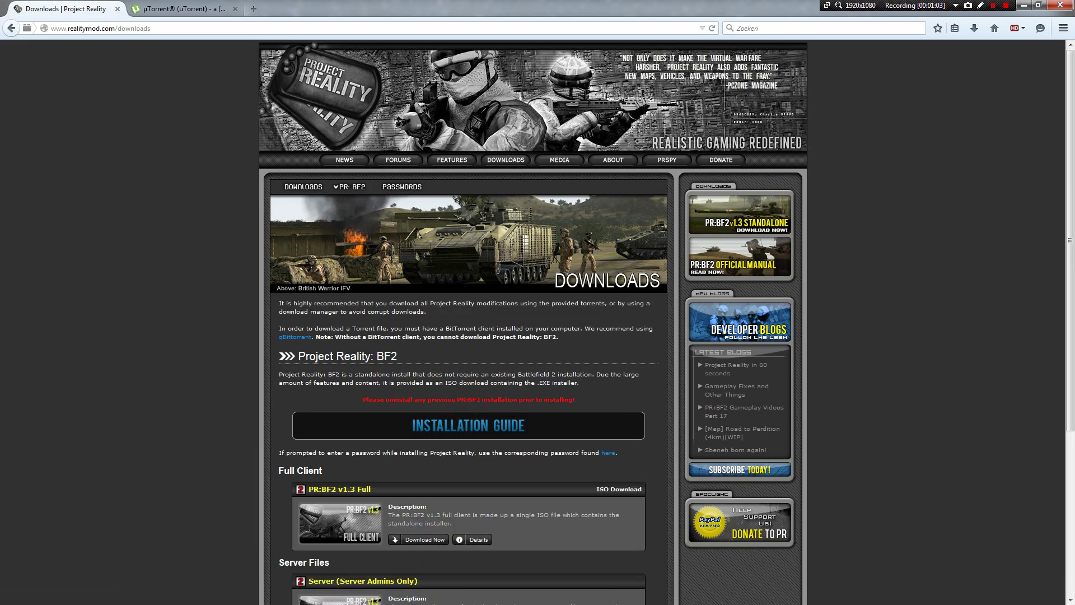
scroll(533, 319, "down", 4)
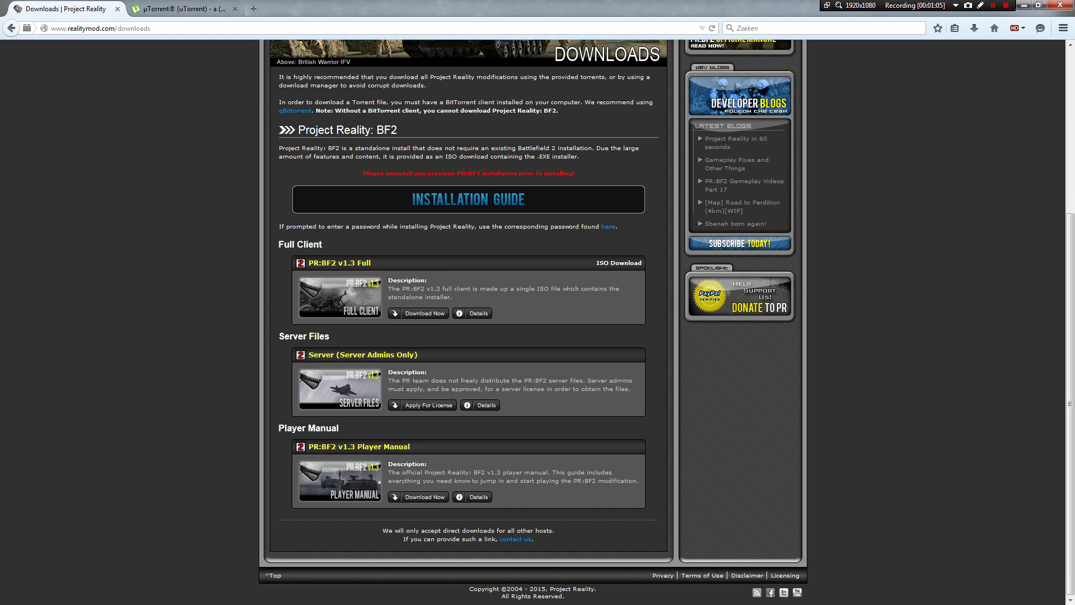
Step: Highlight the BF2 and Player Manual headings, then expand the PR:BF2 v1.3 Full torrent options
double_click(330, 262)
left_click(361, 263)
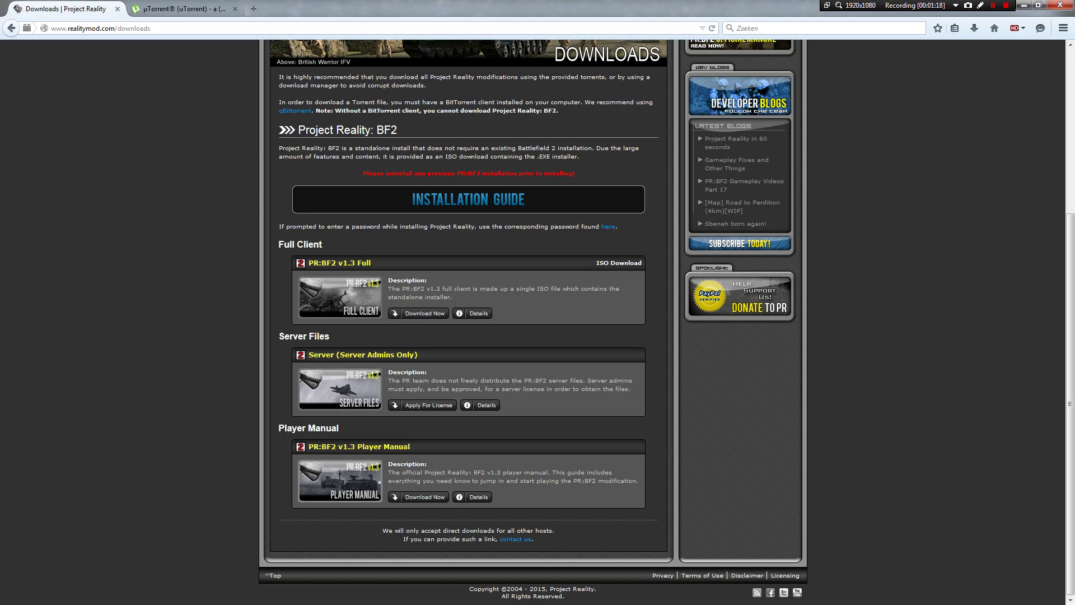
left_click_drag(266, 429, 339, 429)
left_click(342, 429)
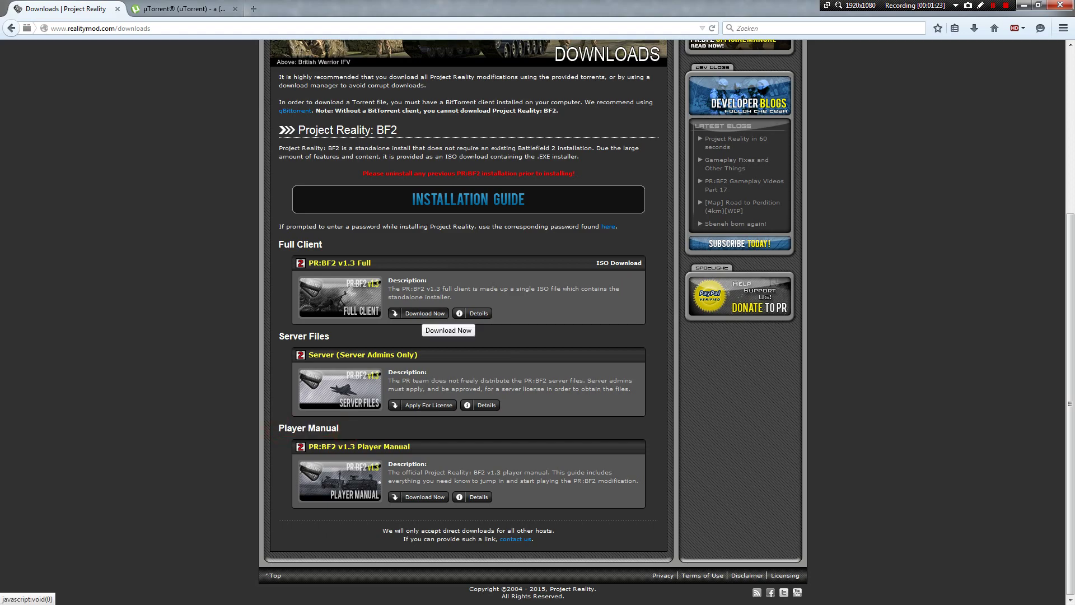
left_click(423, 313)
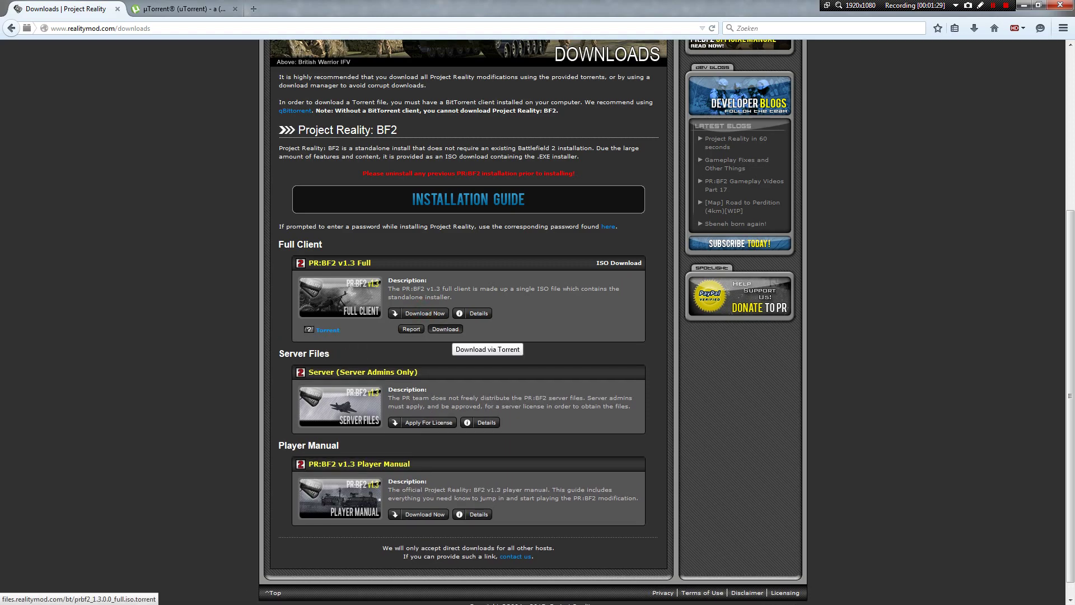
left_click(445, 328)
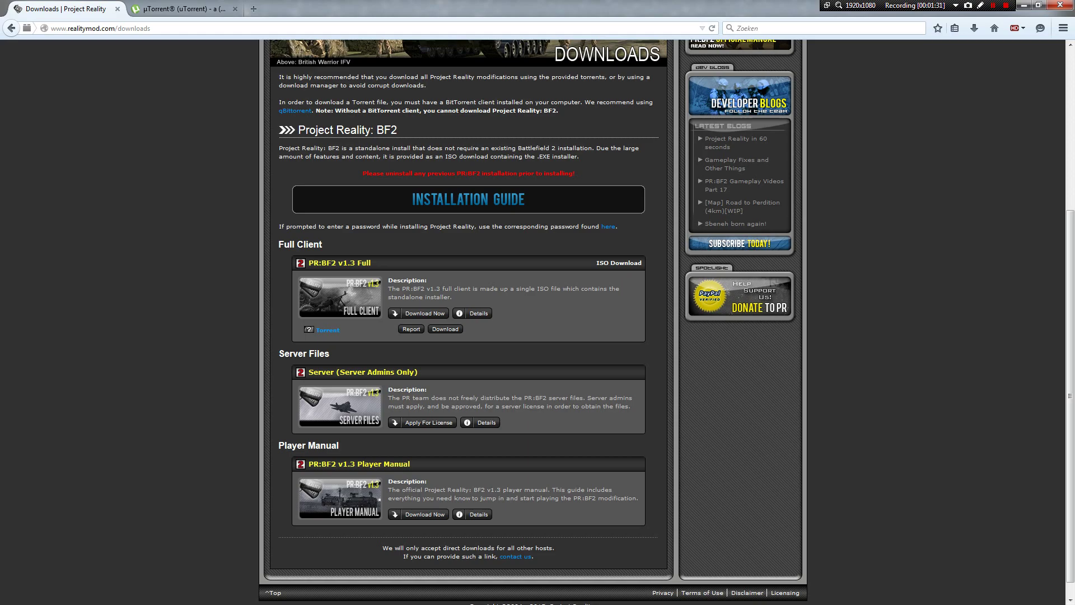
Step: View µTorrent's free-versus-Pro comparison, then close the µTorrent tab
left_click(180, 8)
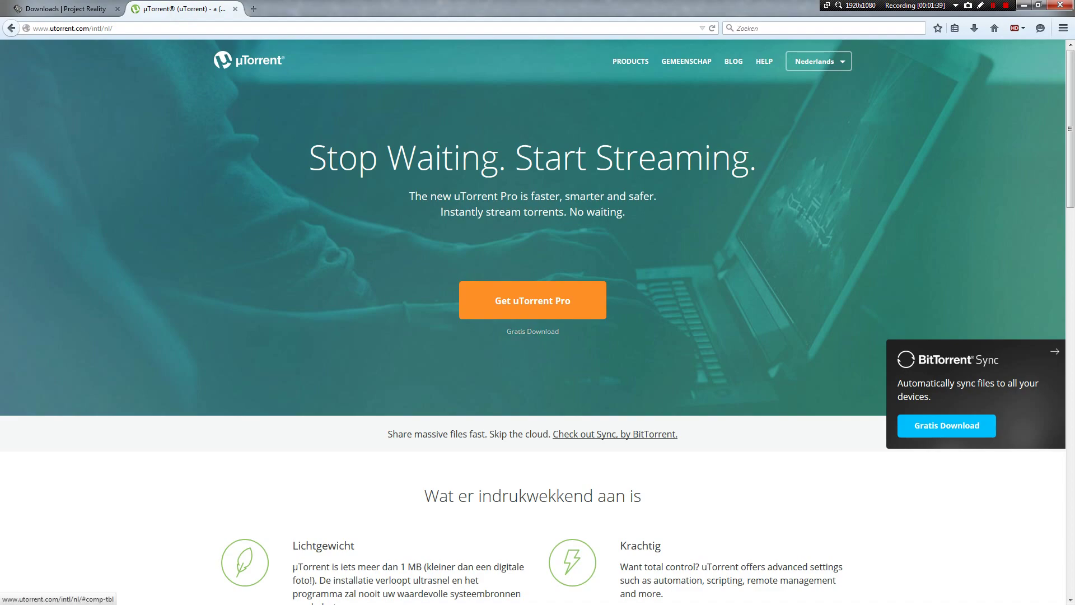
left_click(529, 331)
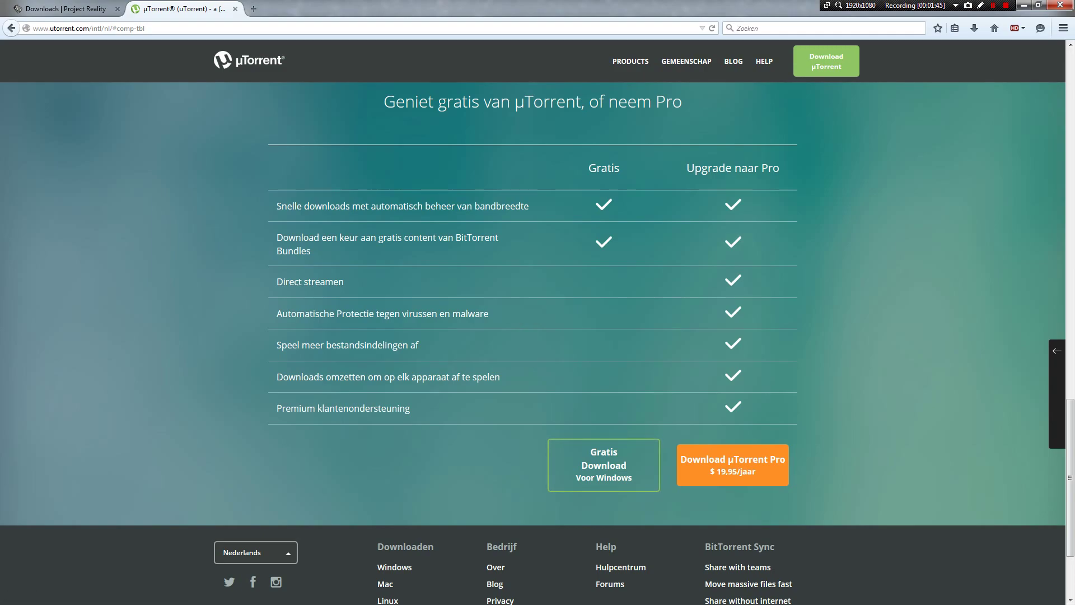
left_click(235, 8)
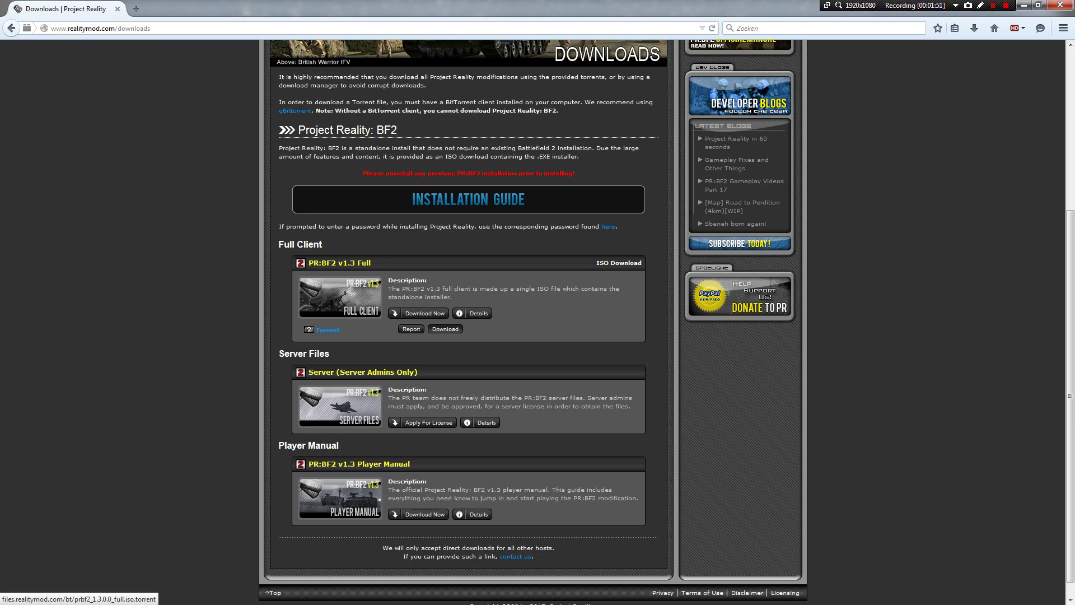
Step: Download prbf2_1.3.0.0_full.iso.torrent and open it with µTorrent
left_click(445, 328)
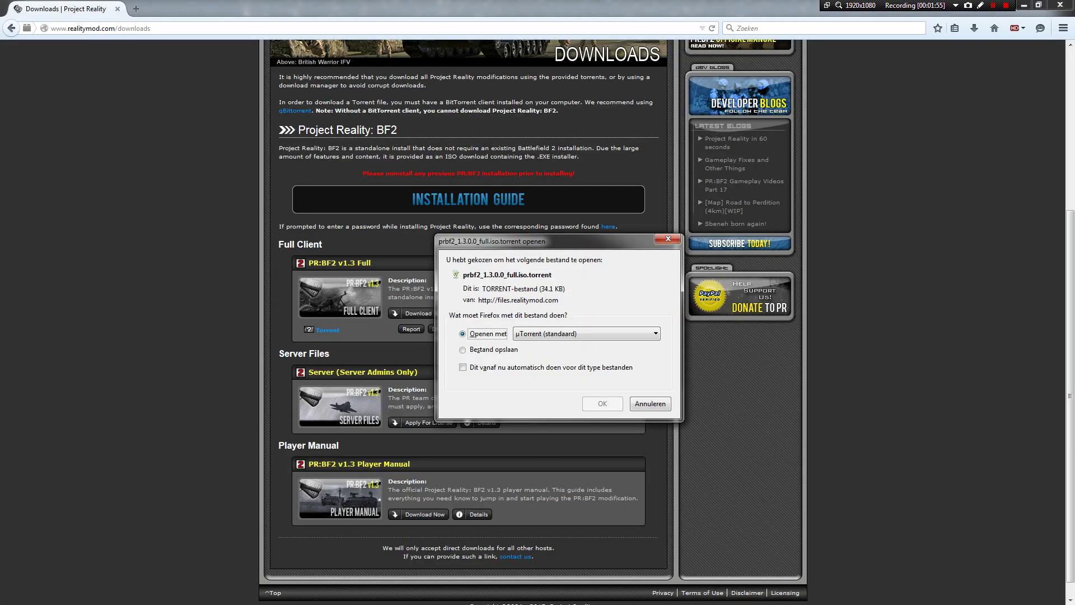
left_click(597, 403)
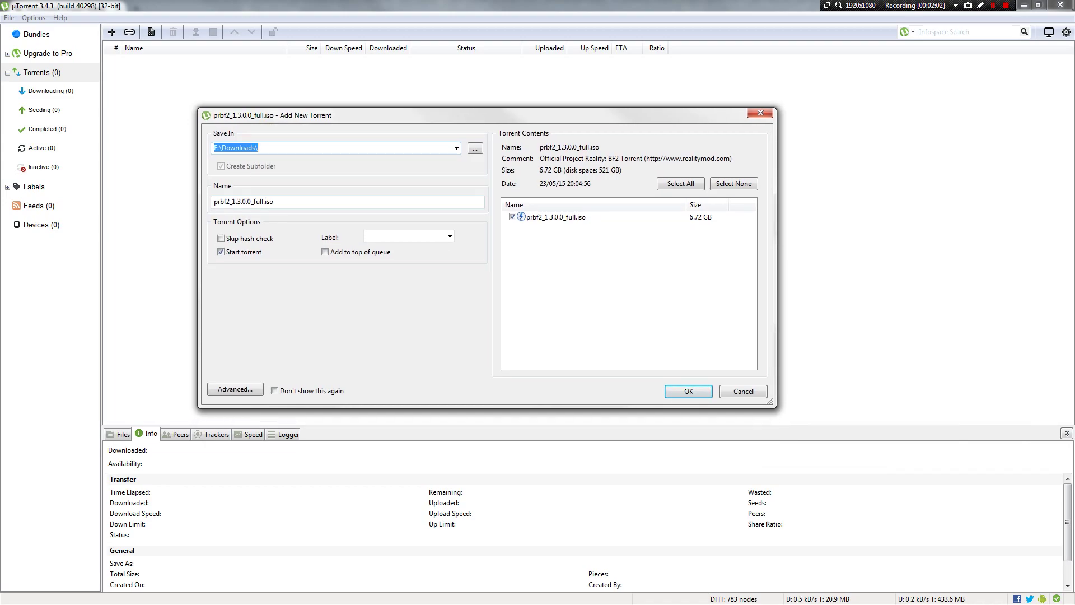
Step: Add the prbf2_1.3.0.0_full.iso torrent, then remove it, deleting the .torrent and its data
key("Tab")
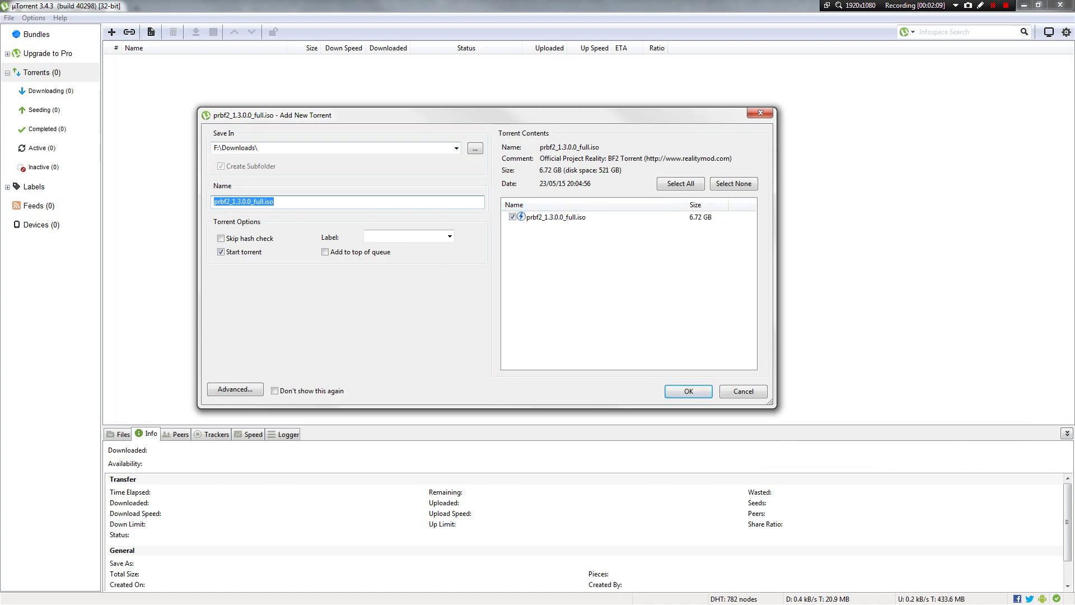
left_click(690, 388)
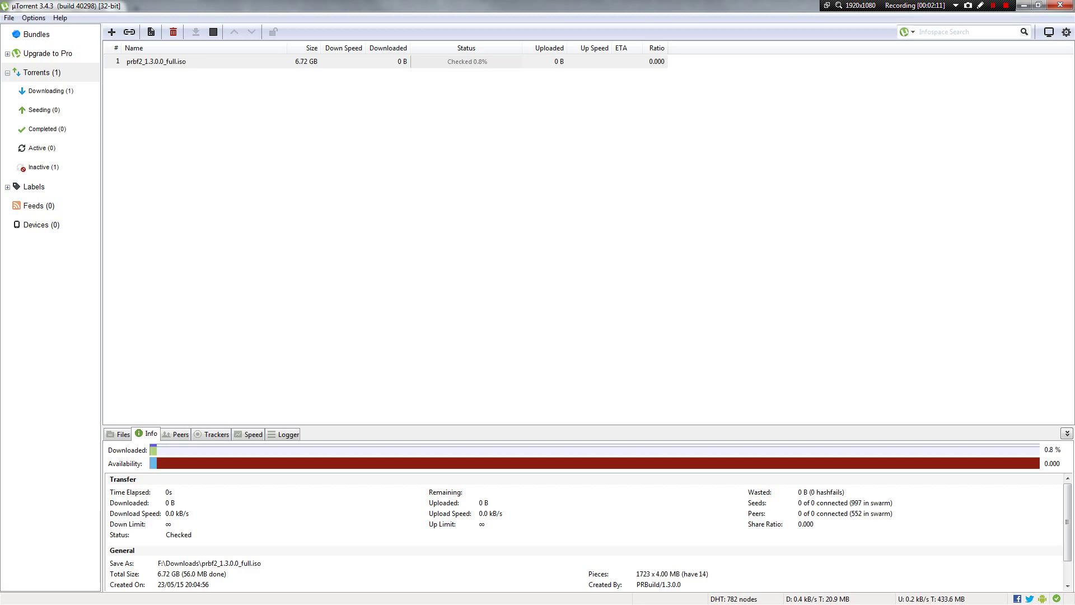
right_click(204, 63)
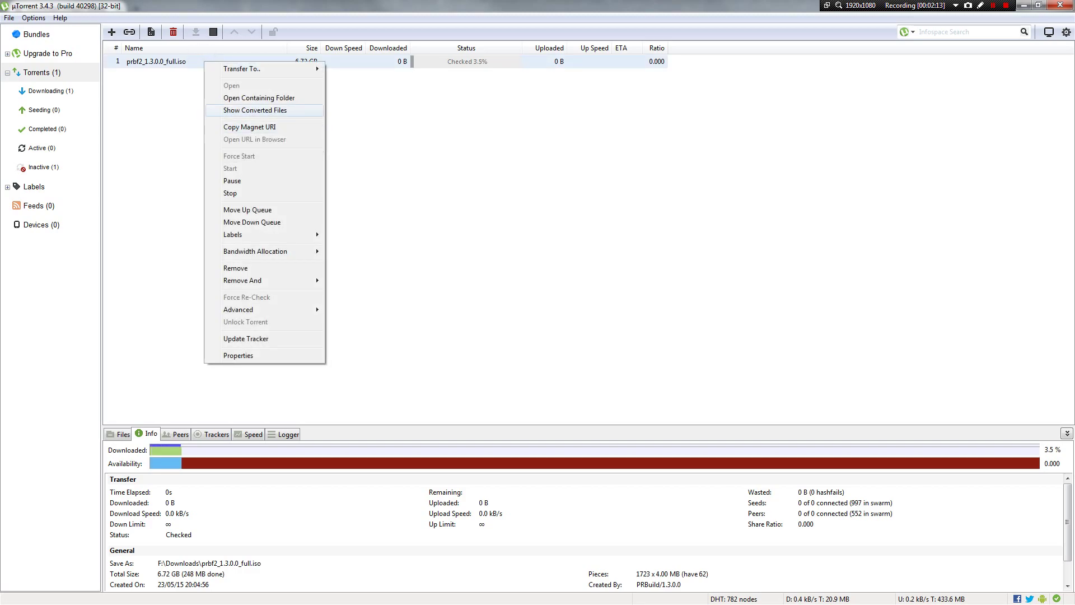
mouse_move(263, 280)
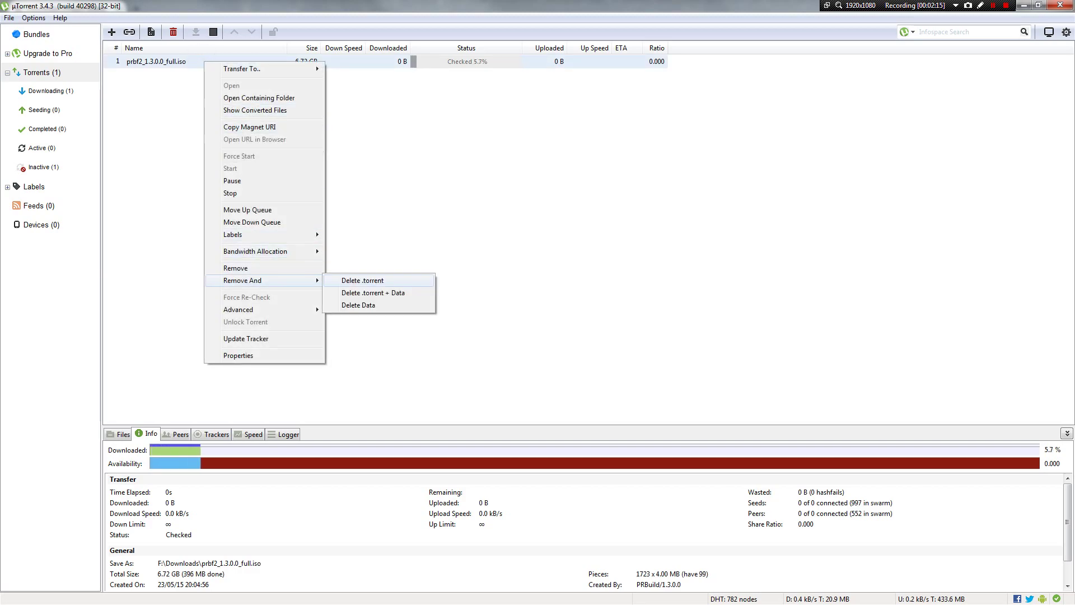
left_click(344, 291)
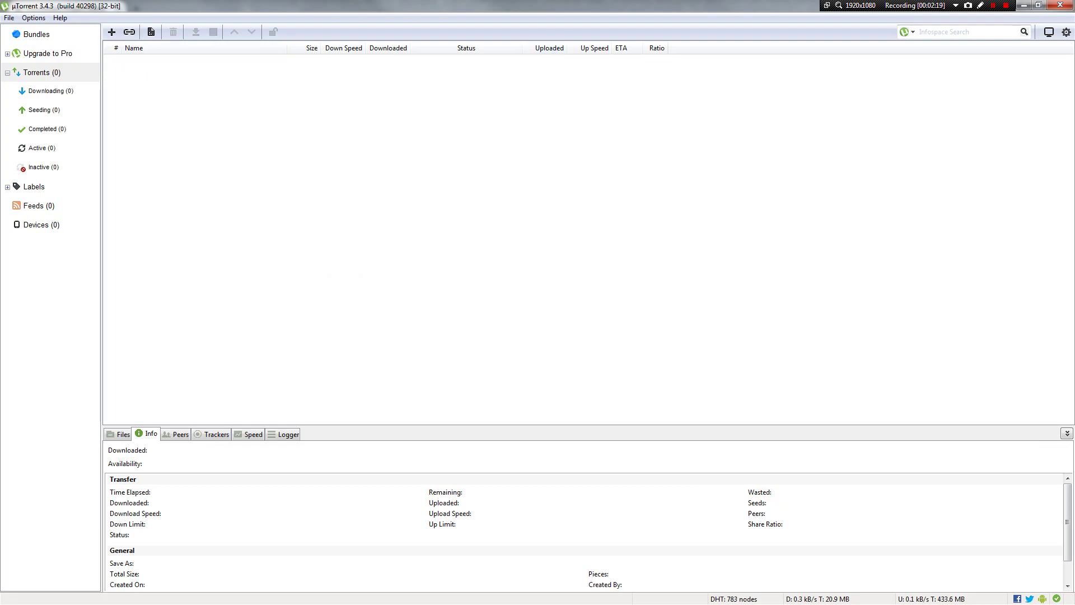
Step: Leave µTorrent and bring up F:\Downloads, which holds the 6.72 GB prbf2_1.3.0.0_full ISO
key("alt+Tab")
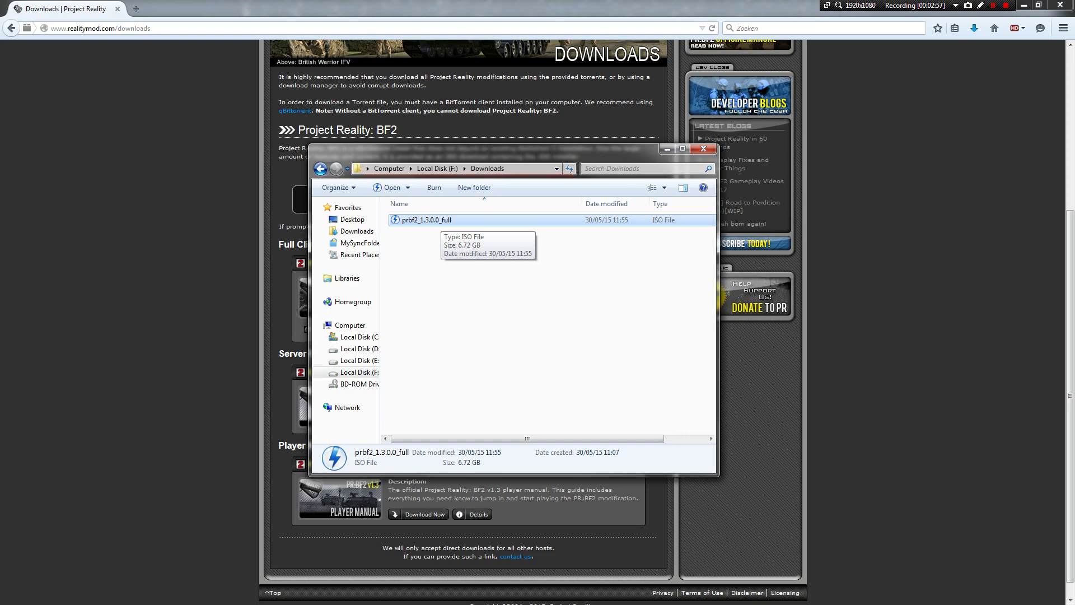
Step: Mount the ISO with DAEMON Tools Lite and view the PRBF2 disc files maximized
right_click(441, 220)
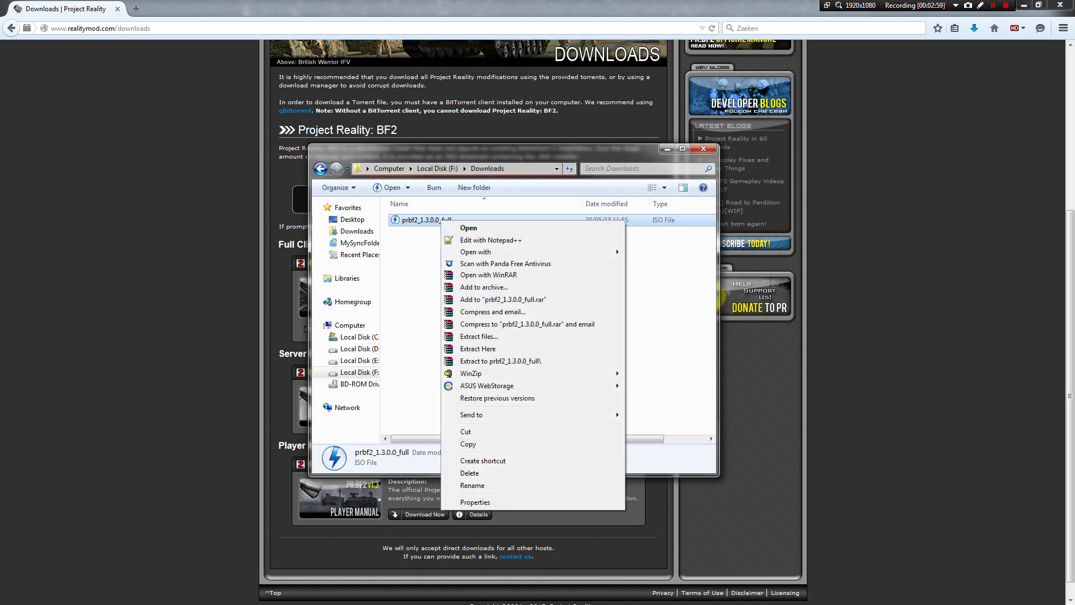
mouse_move(481, 251)
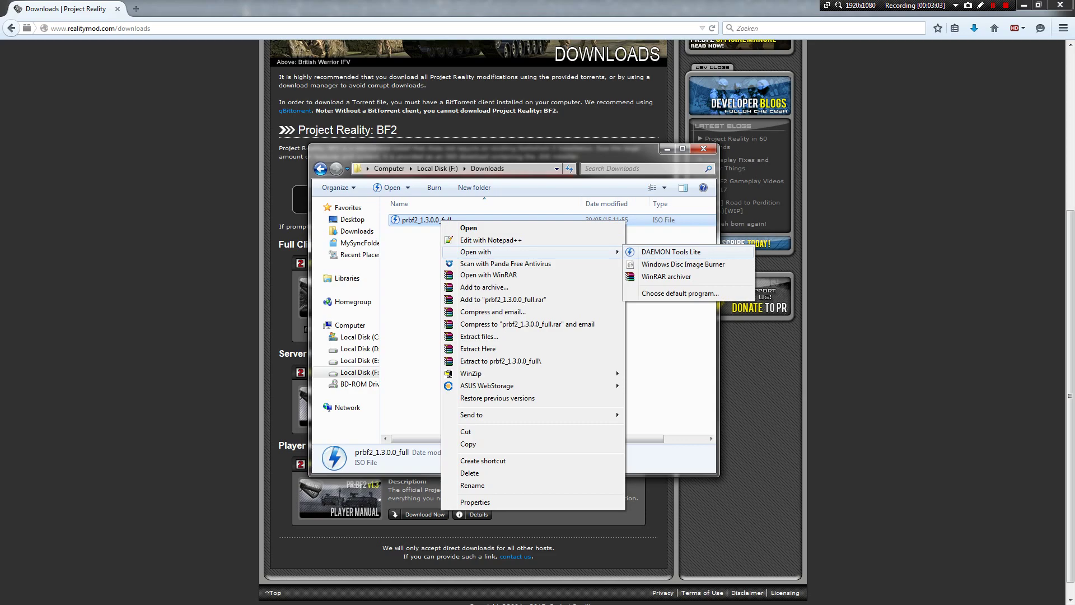
left_click(671, 252)
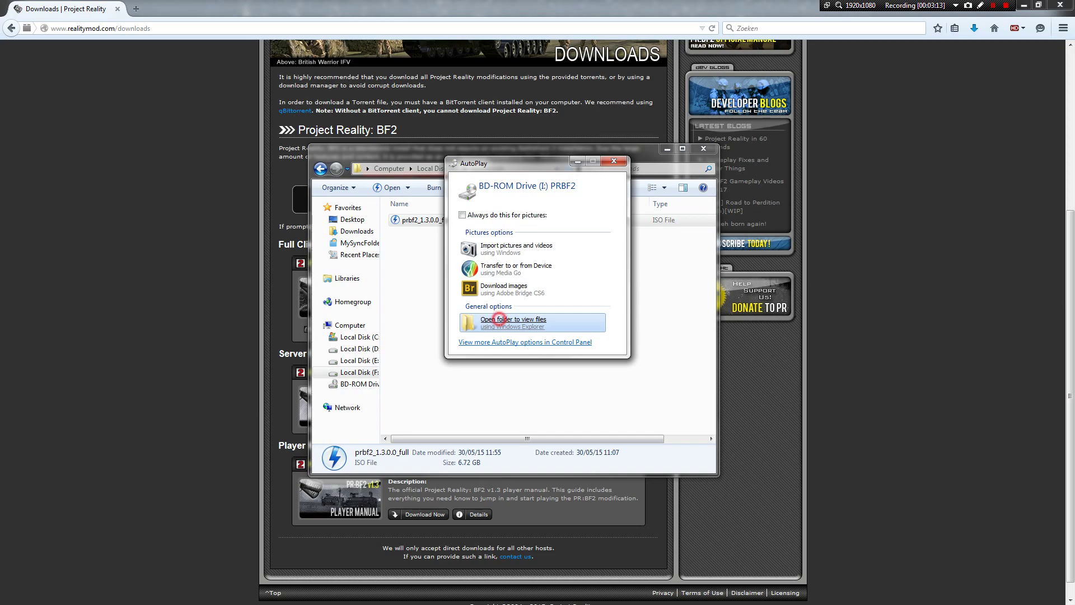
left_click(499, 318)
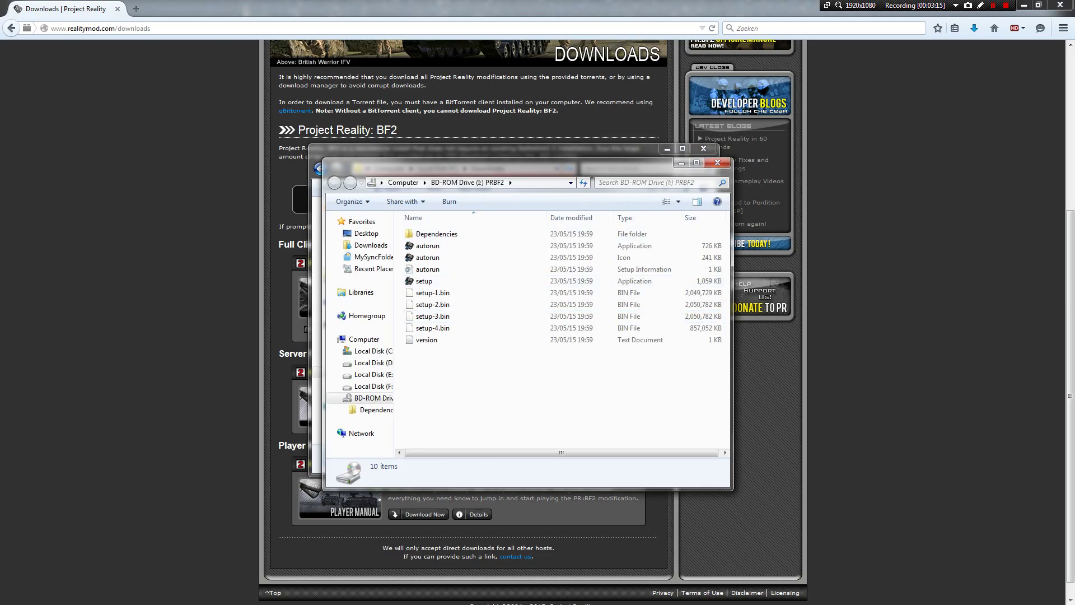
left_click(697, 162)
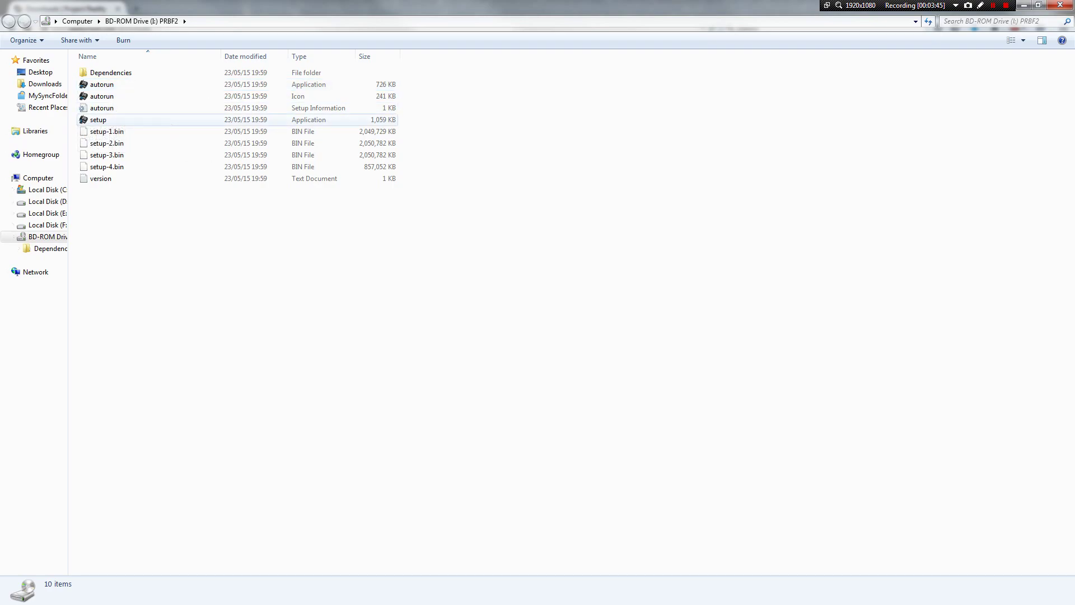
Step: Run the setup application from the PRBF2 disc and get past the Welcome page
left_click(115, 118)
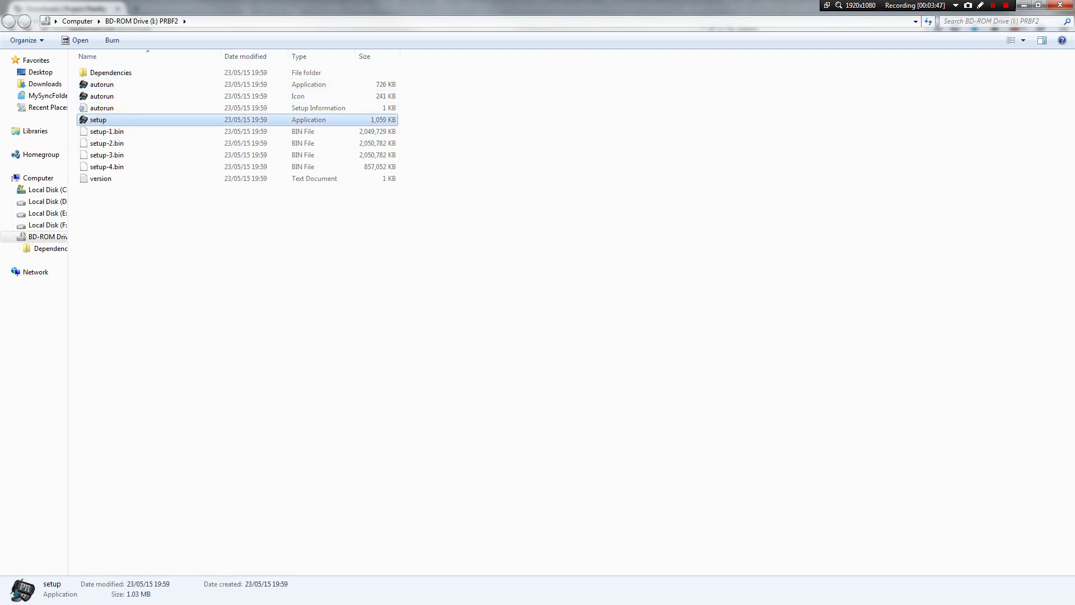
key("Return")
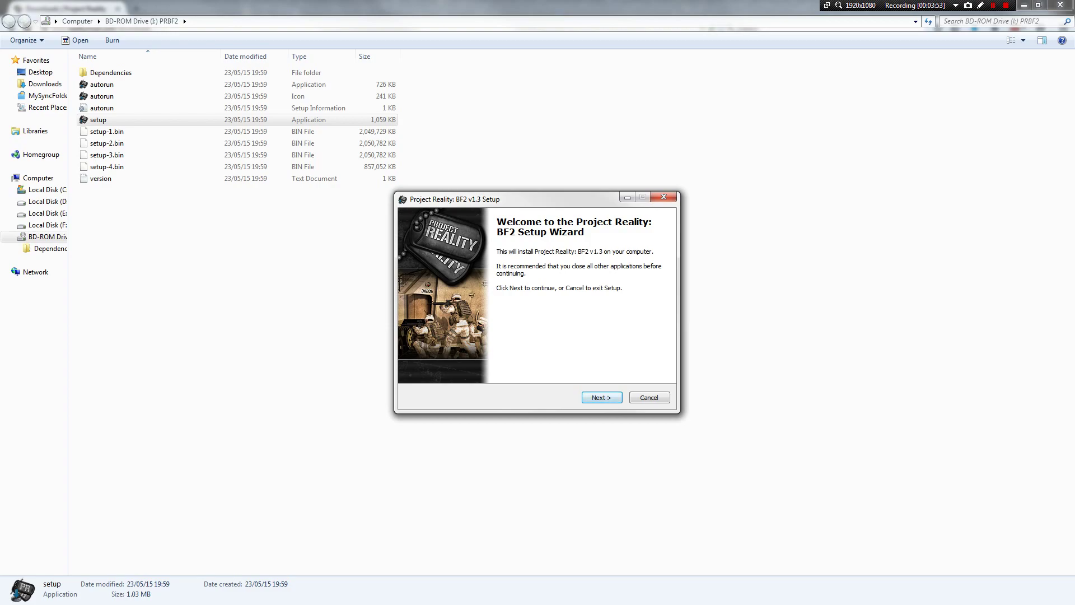
key("Return")
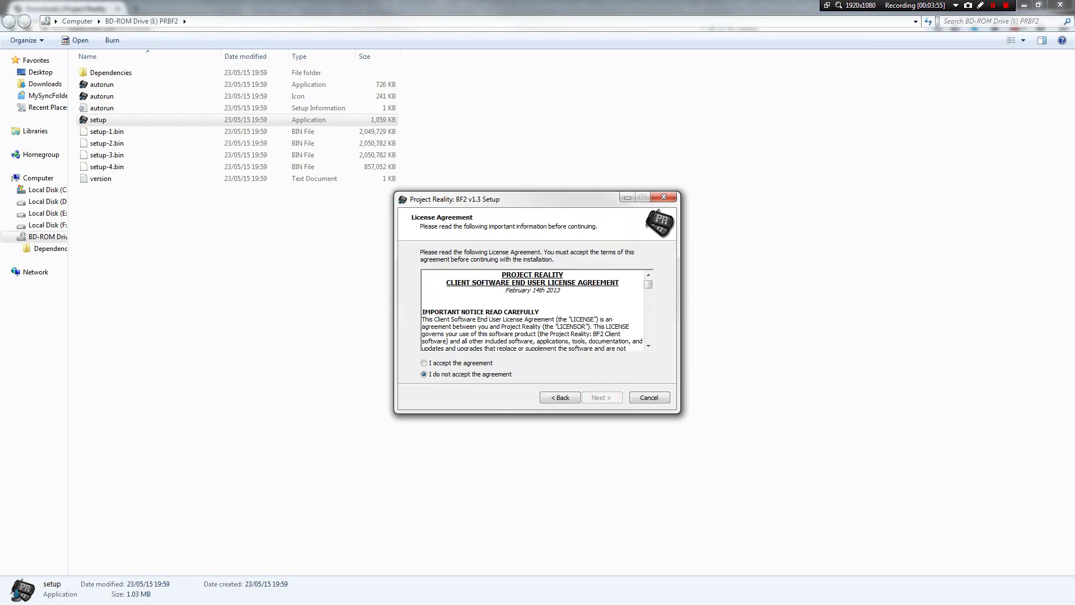
Step: Accept the licence agreement and scroll through its text
key("alt+a")
left_click(423, 299)
scroll(532, 310, "down", 15)
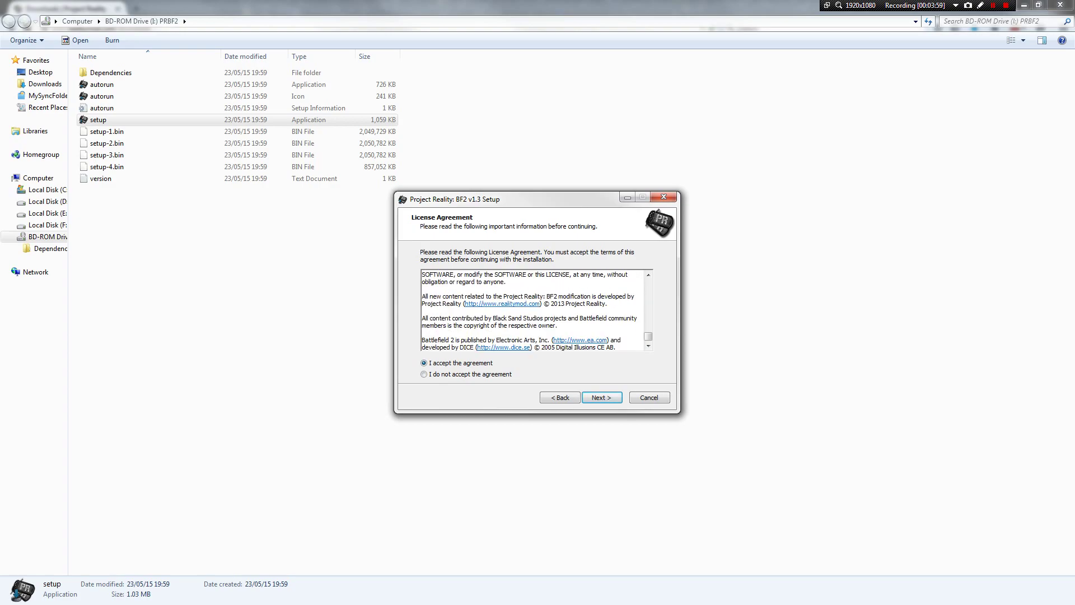
scroll(532, 311, "up", 15)
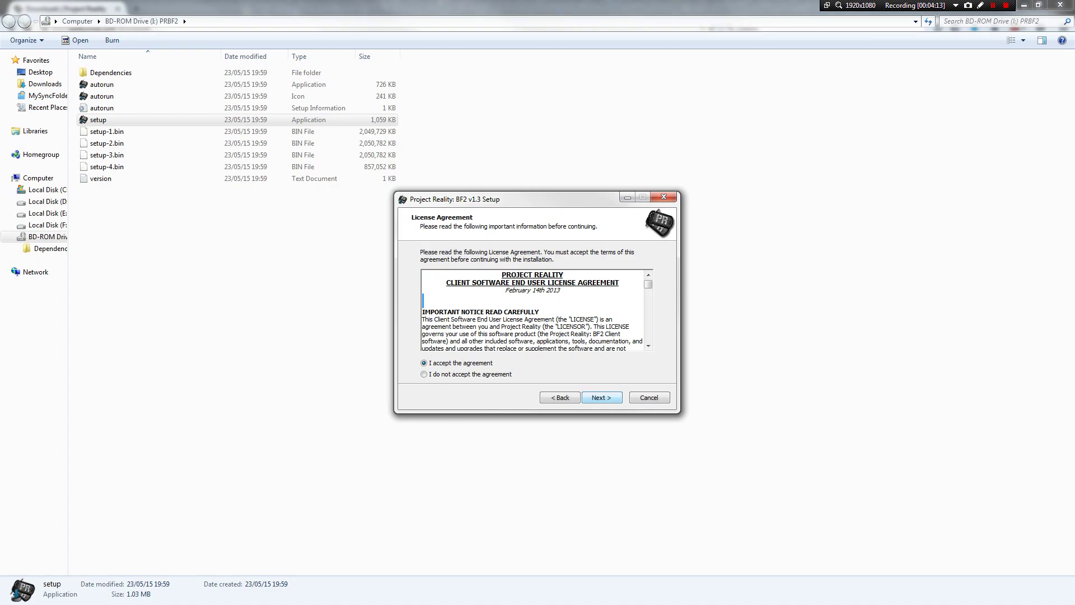
Step: Browse to D:\Games and set the install folder to D:\Games\Project Reality
left_click(602, 397)
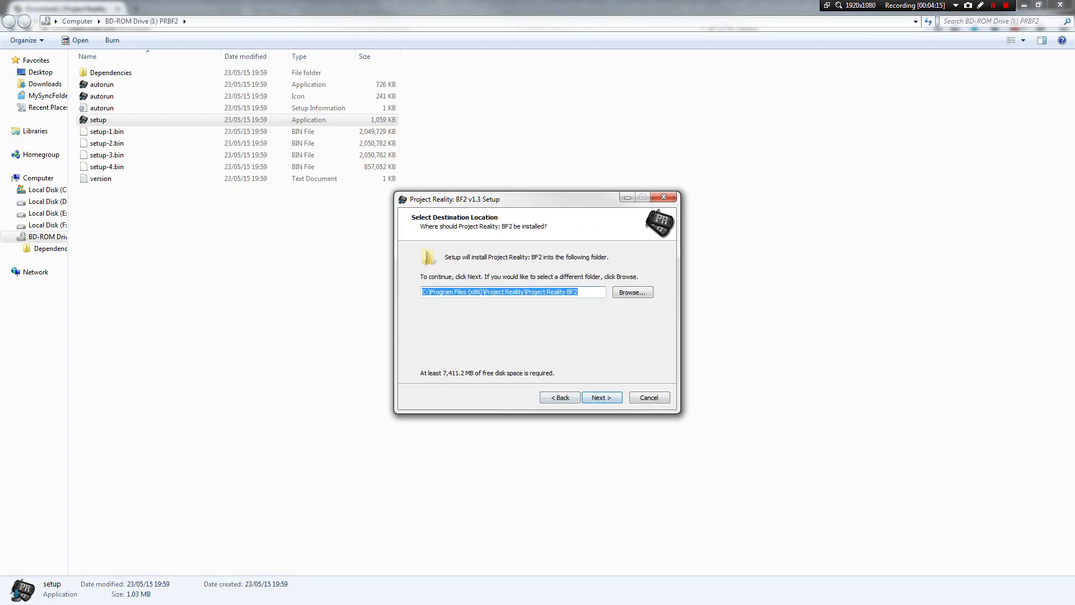
left_click(632, 292)
scroll(504, 303, "up", 10)
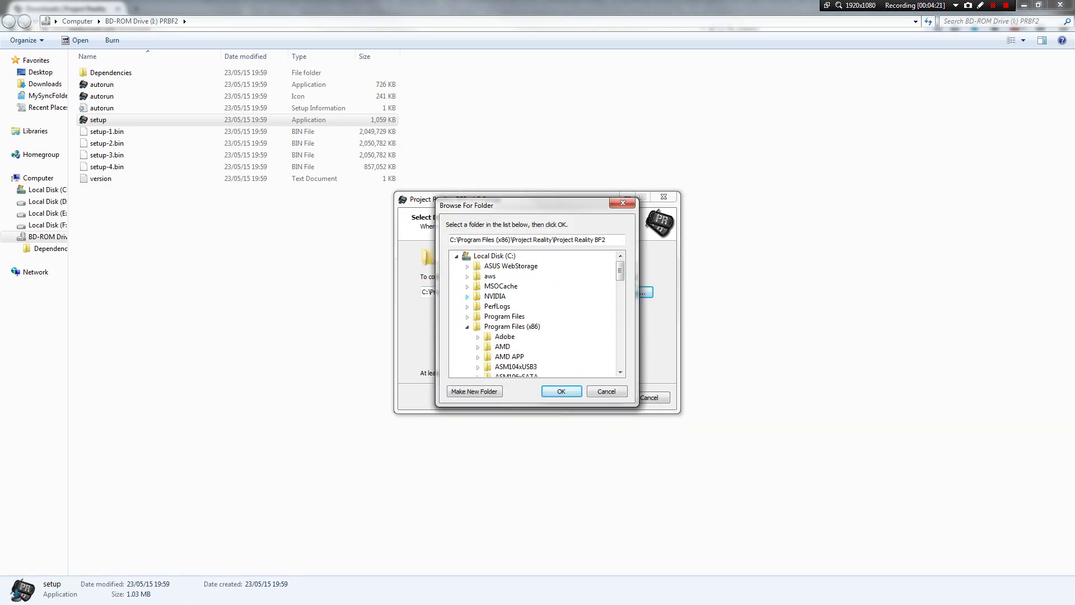
left_click(467, 325)
left_click(457, 255)
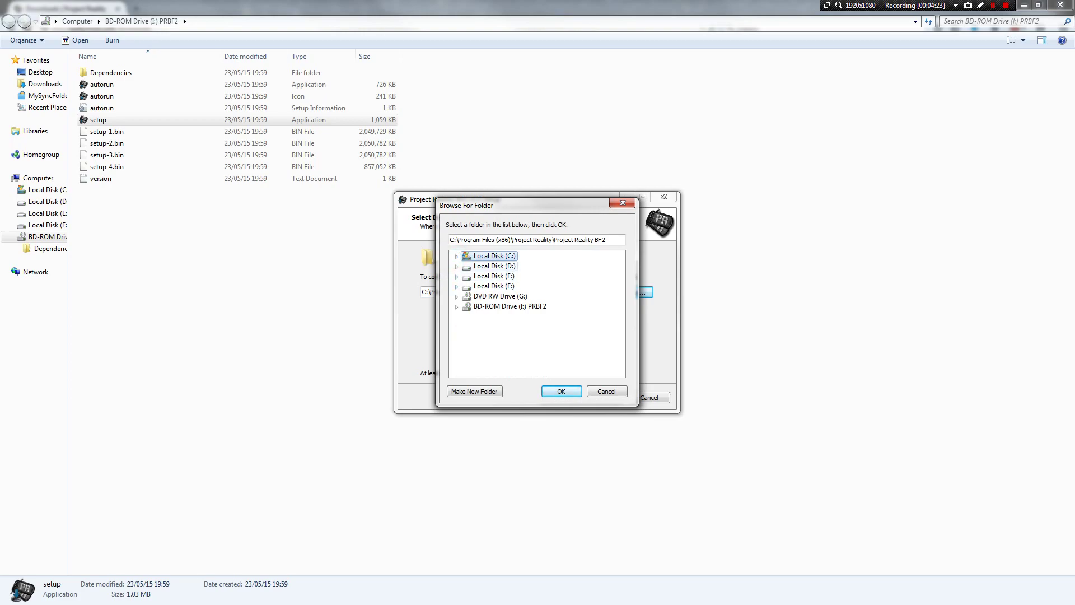
left_click(468, 267)
left_click(456, 267)
left_click(494, 276)
left_click(559, 239)
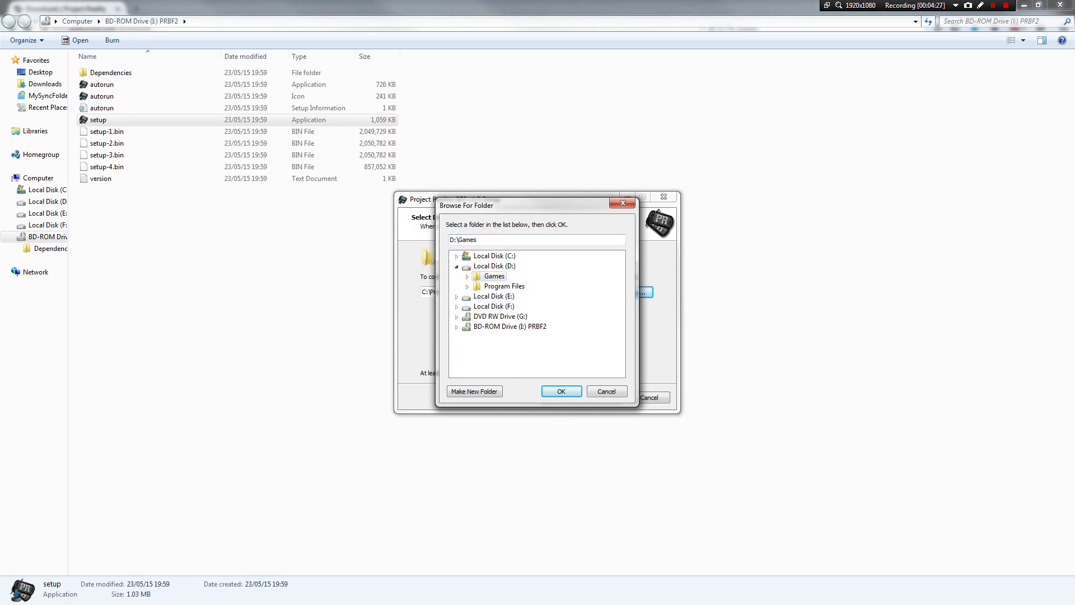
type("\\")
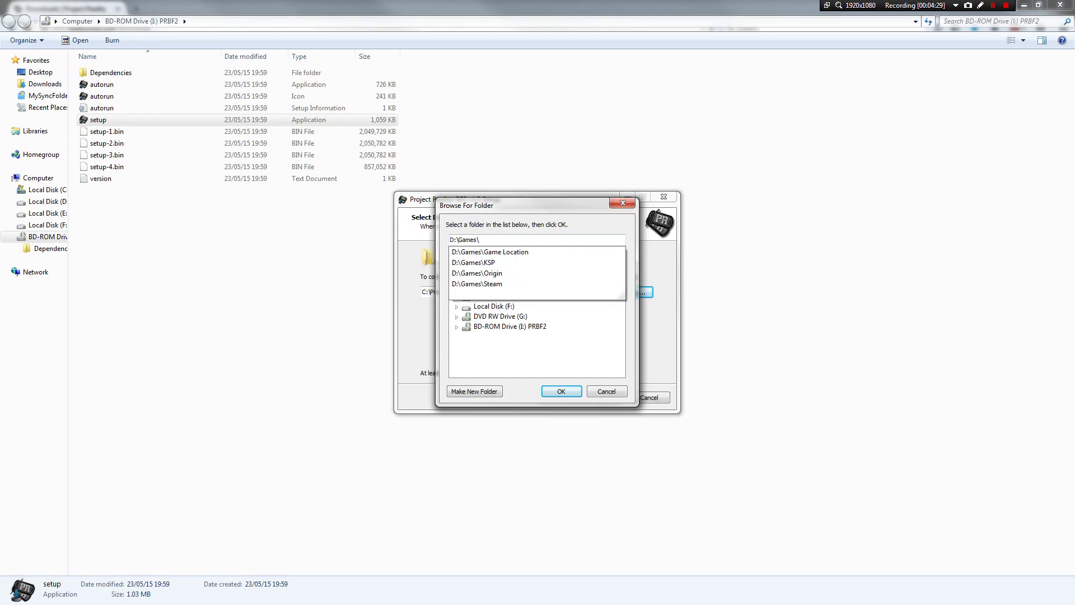
type("Project Reality")
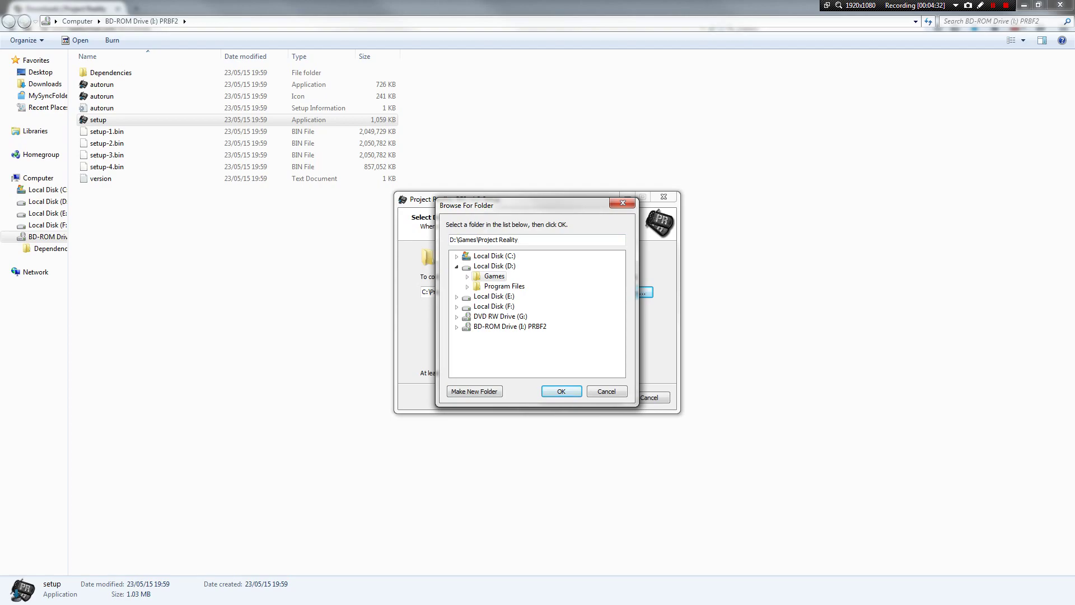
left_click(561, 392)
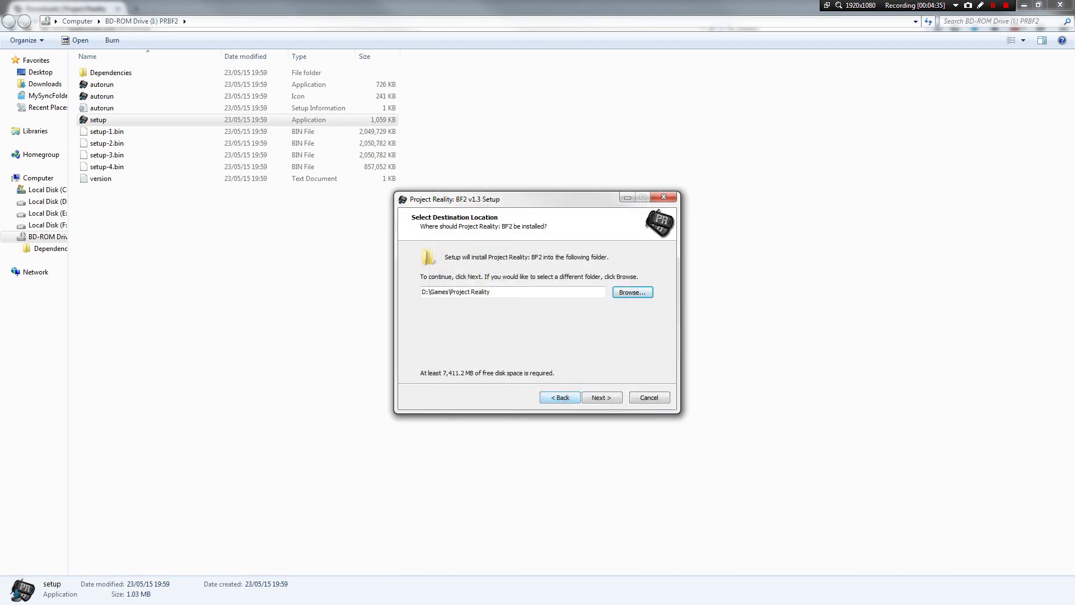
Step: Keep the desktop icon and both PunkBuster updates, continuing past the installer notification
left_click(602, 397)
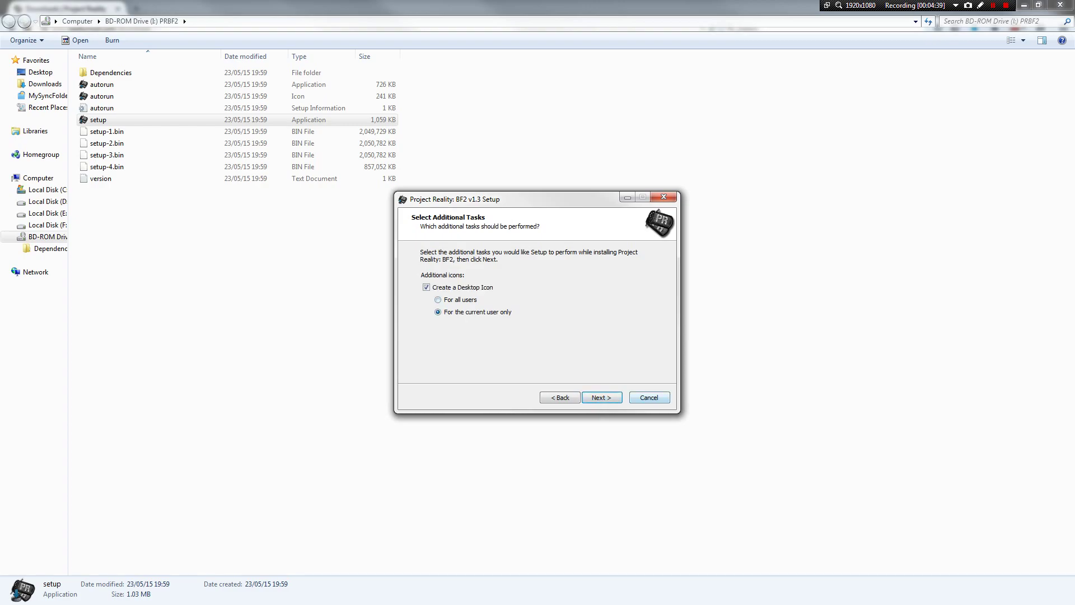
left_click(604, 397)
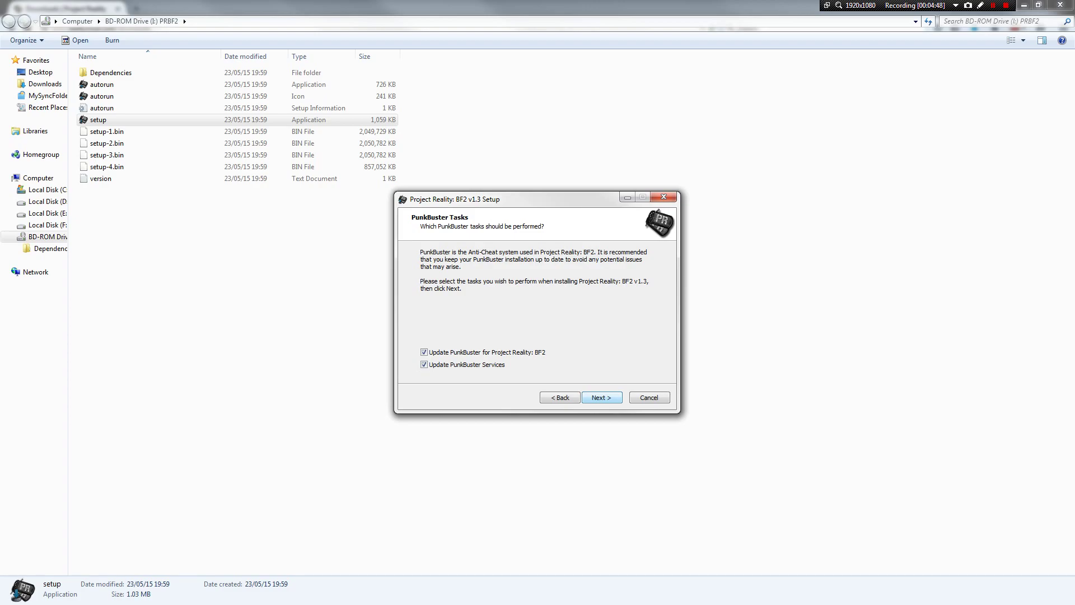
left_click(602, 397)
left_click(602, 397)
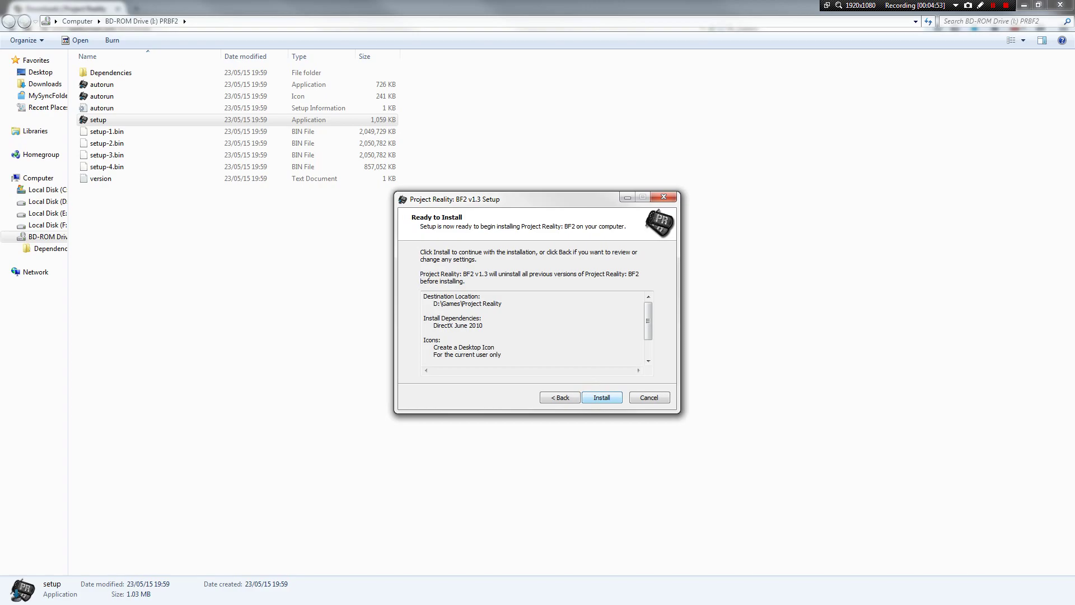
Step: Install Project Reality: BF2 v1.3, then finish and close the setup wizard
left_click(599, 398)
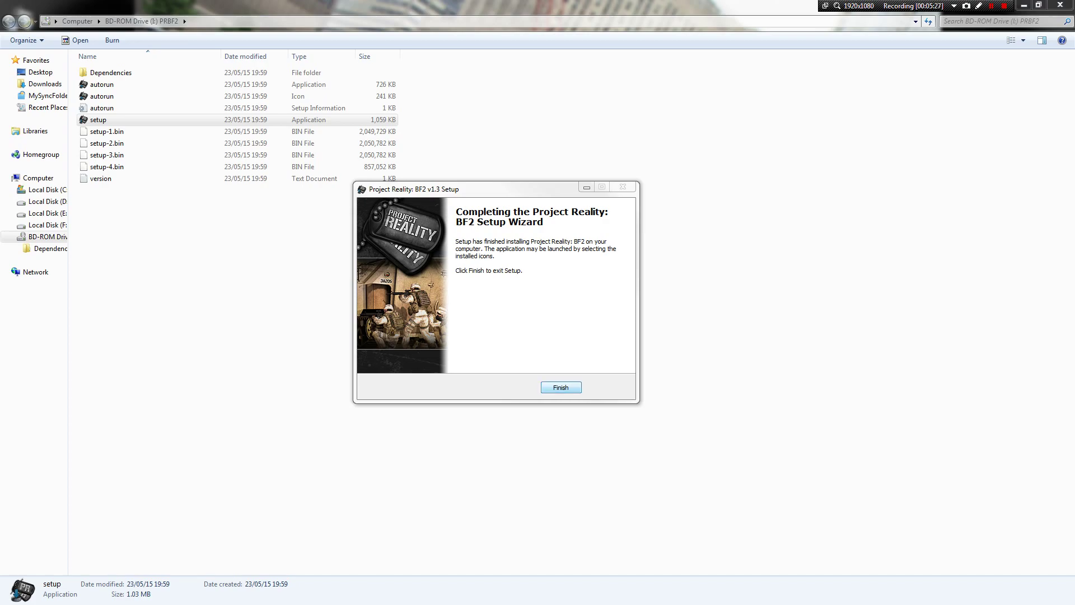
left_click(563, 386)
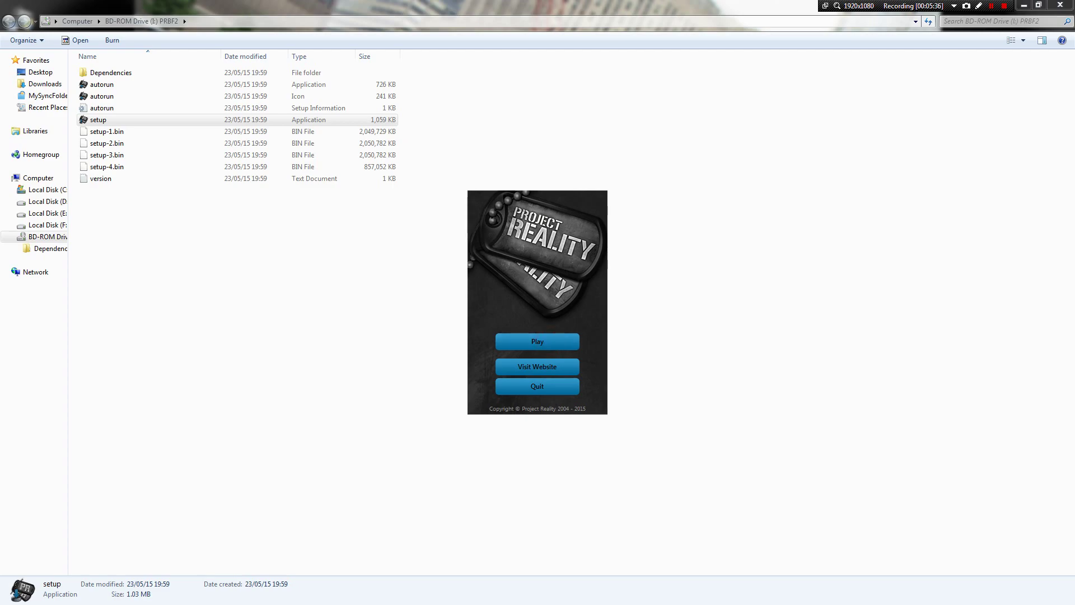
Step: Set up the player profile by retrieving the existing account via username instead of creating one
key("Return")
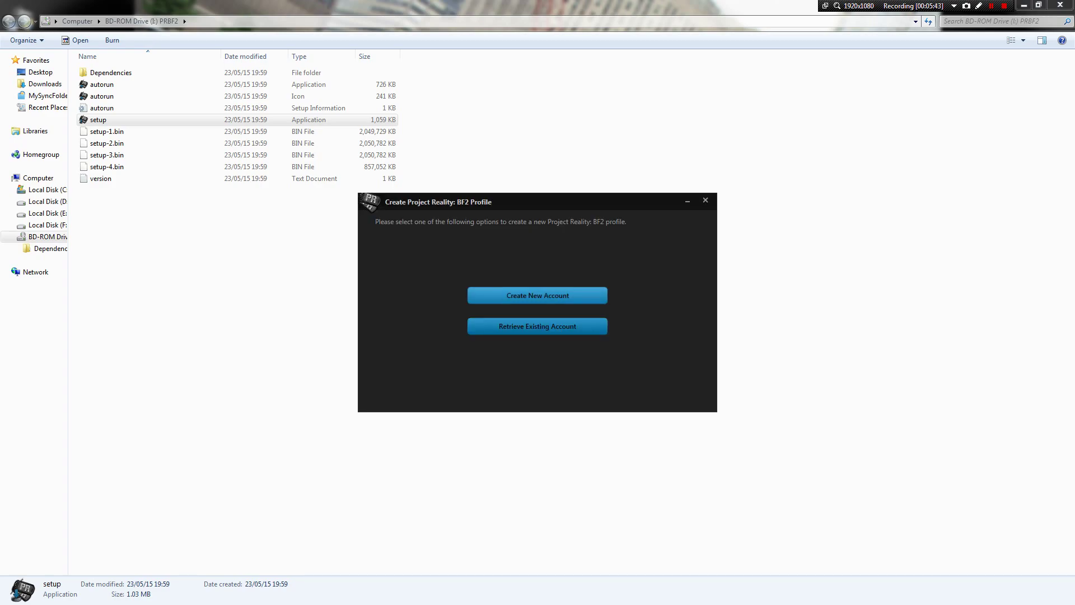
key("Return")
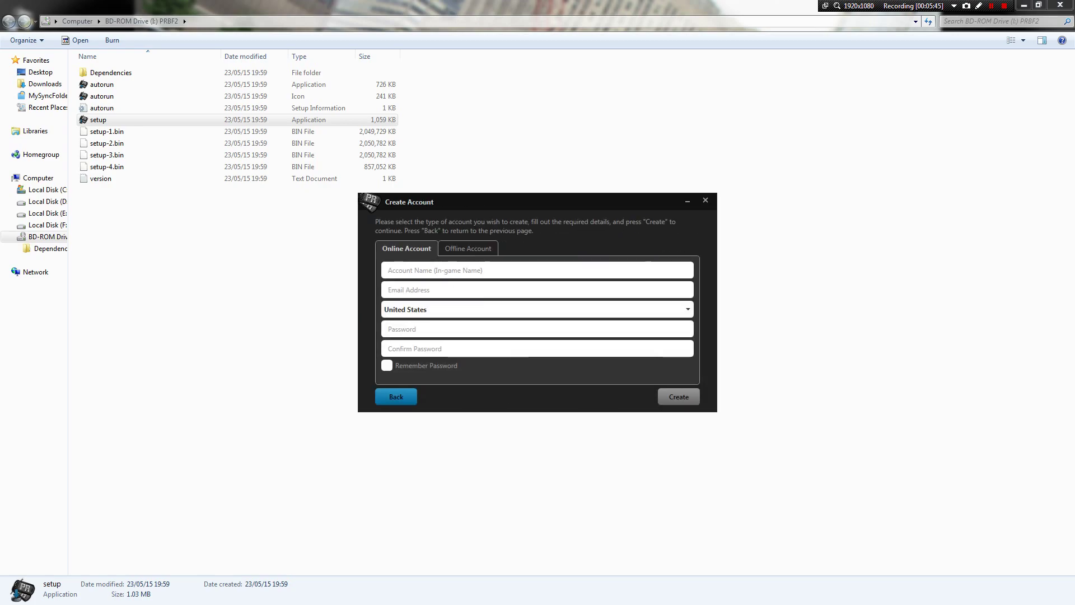
key("Return")
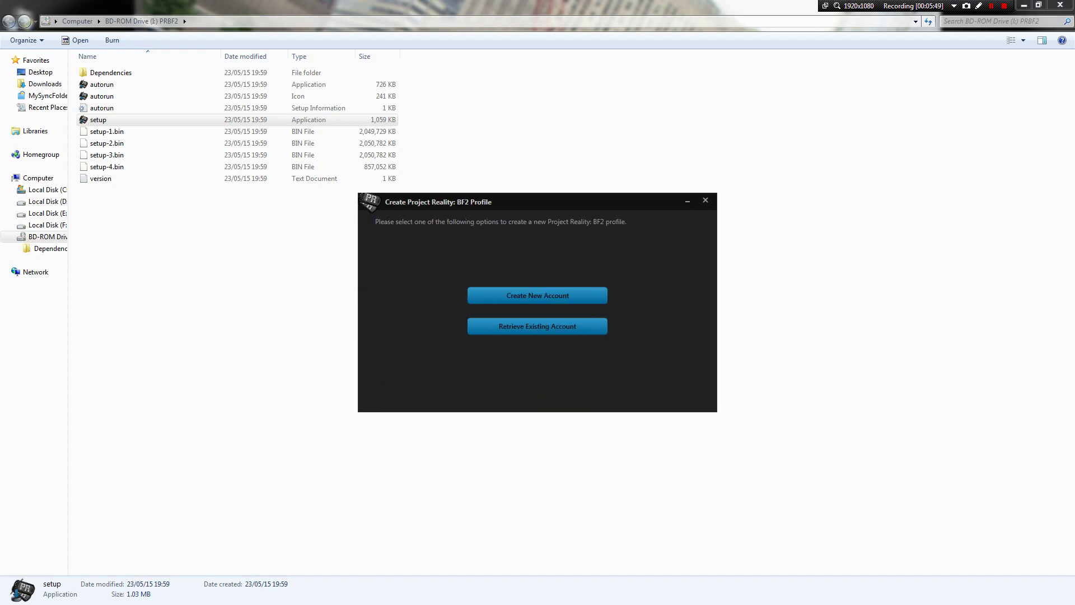
key("Return")
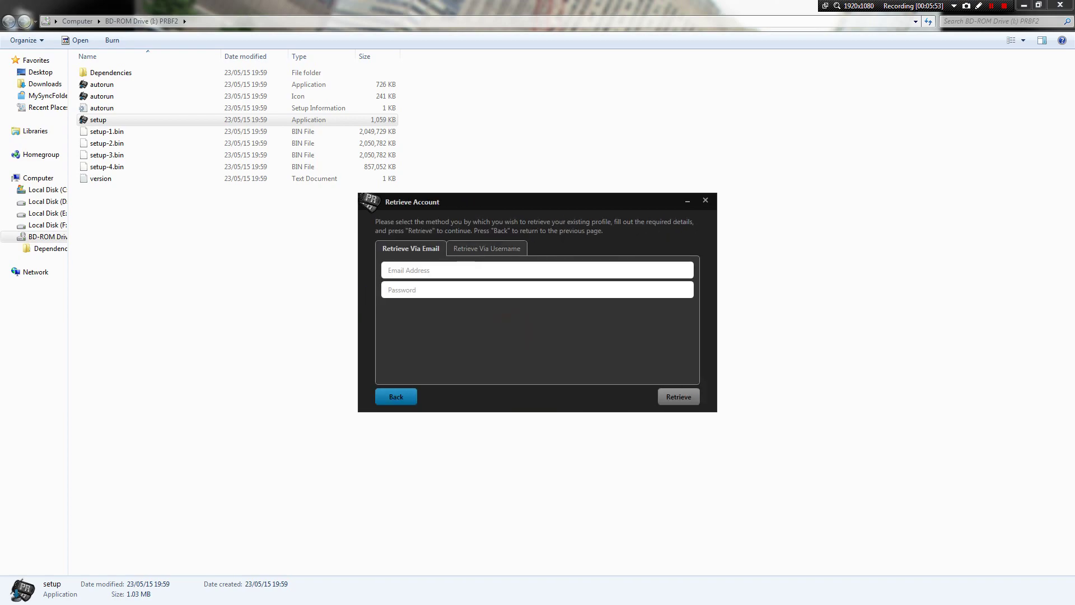
left_click(485, 248)
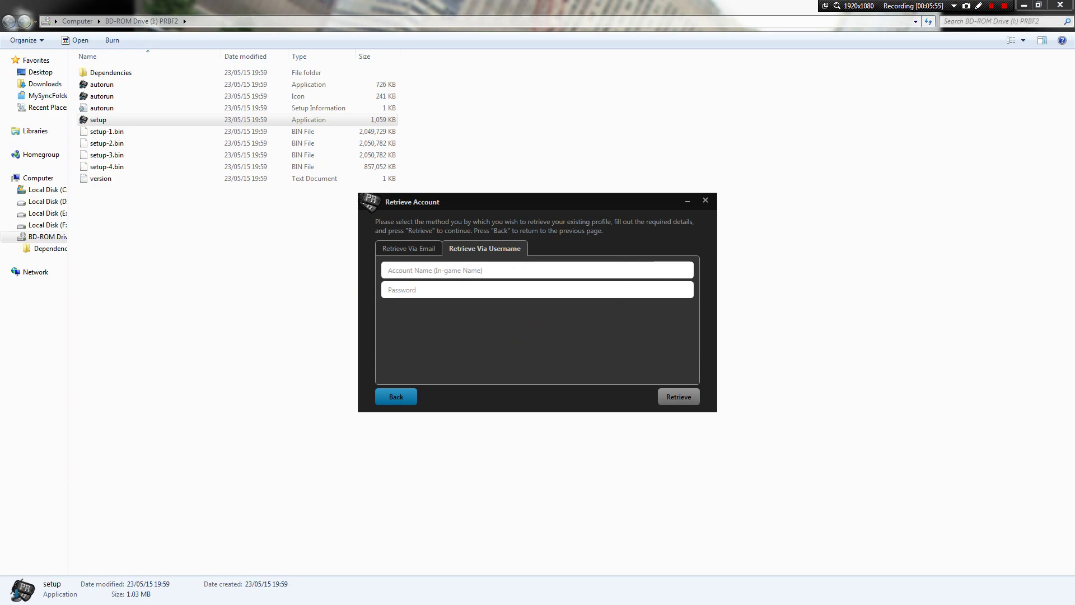
key("shift+F12")
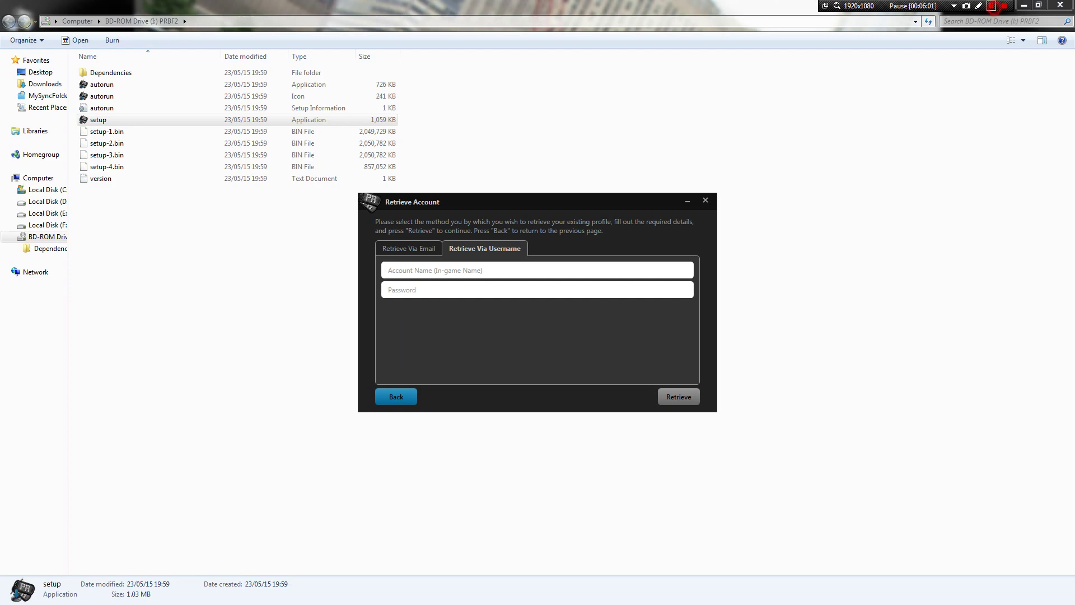
key("shift+F12")
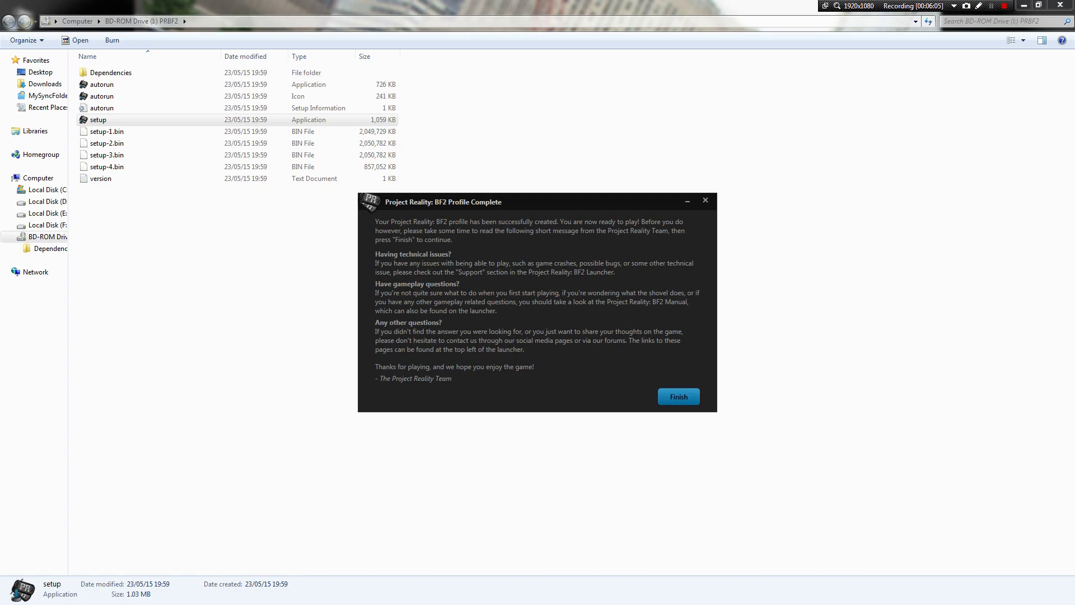
key("Return")
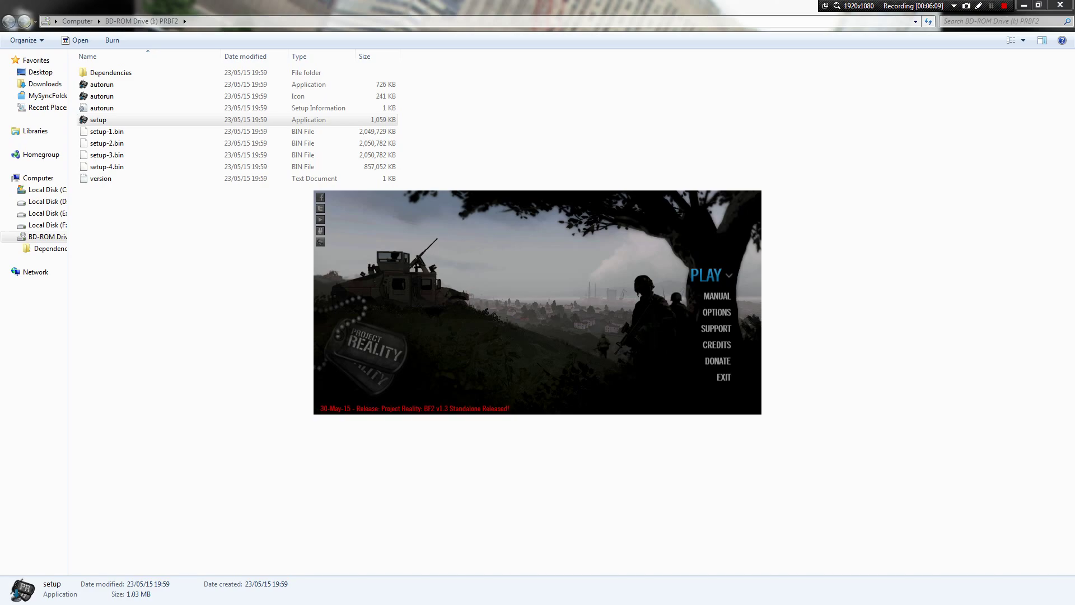
Step: In game options, keep anti-aliasing Off and set graphics and audio quality to High
key("Down")
key("Down")
key("Return")
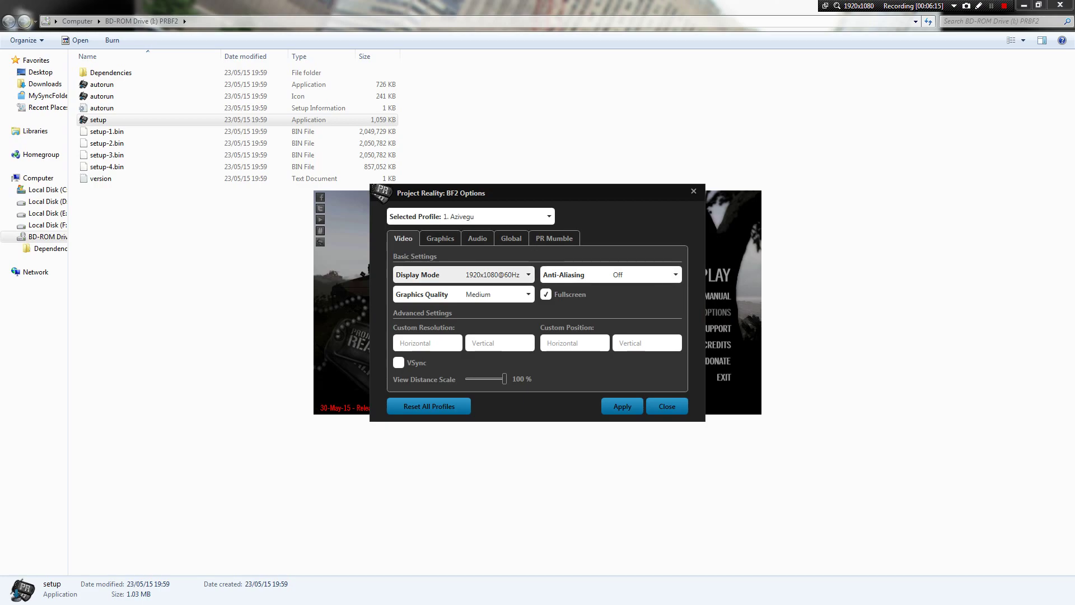
left_click(614, 274)
left_click(621, 274)
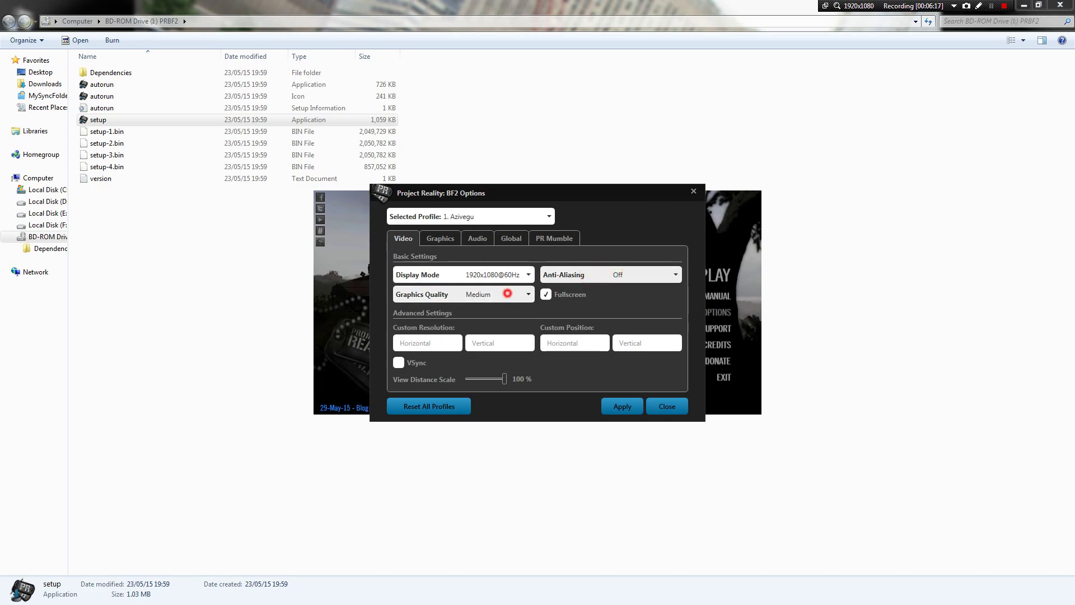
left_click(508, 293)
left_click(428, 331)
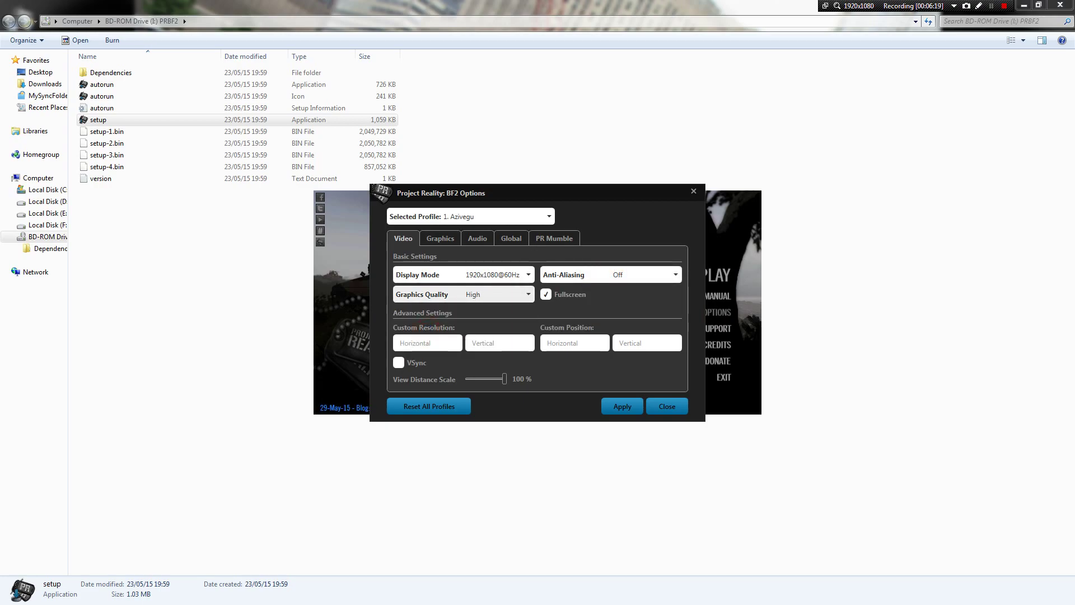
left_click(440, 238)
left_click(477, 238)
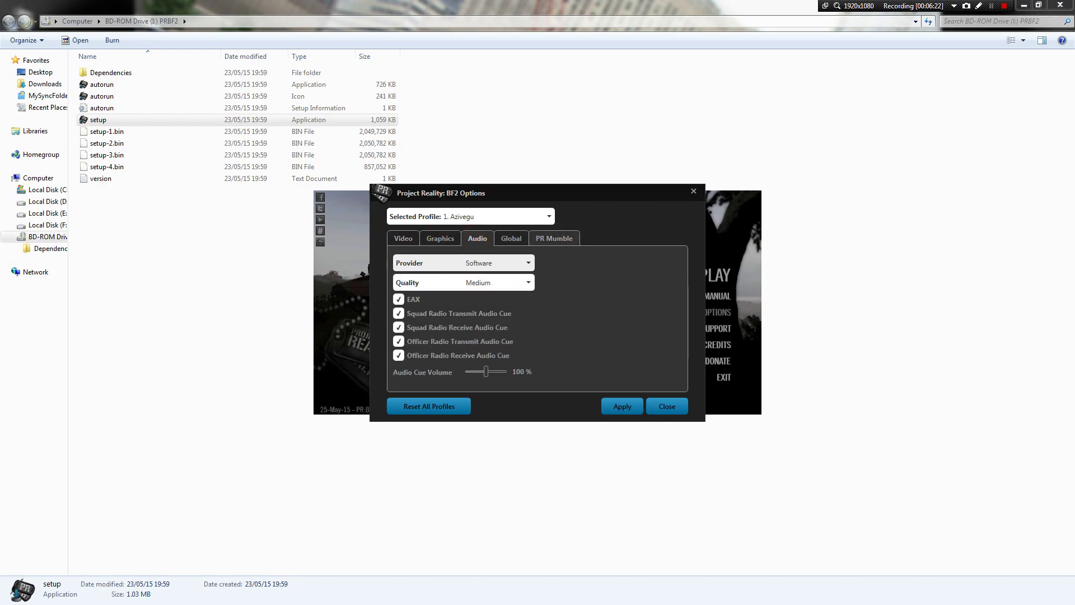
left_click(506, 283)
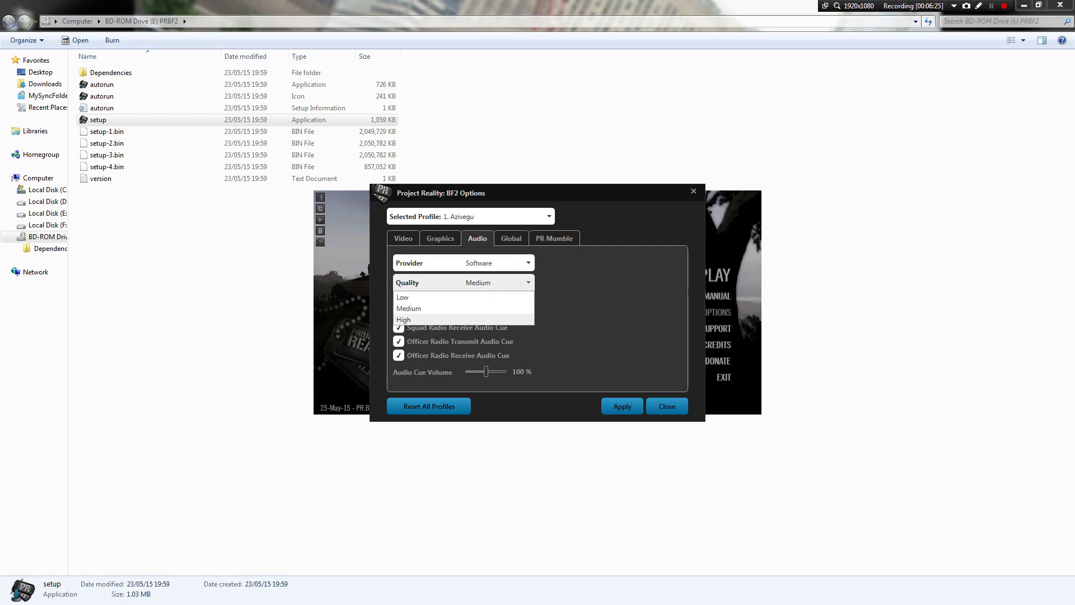
left_click(493, 323)
Step: Review the PR Mumble, Global and Audio settings, then close Options, saving the changes
left_click(554, 238)
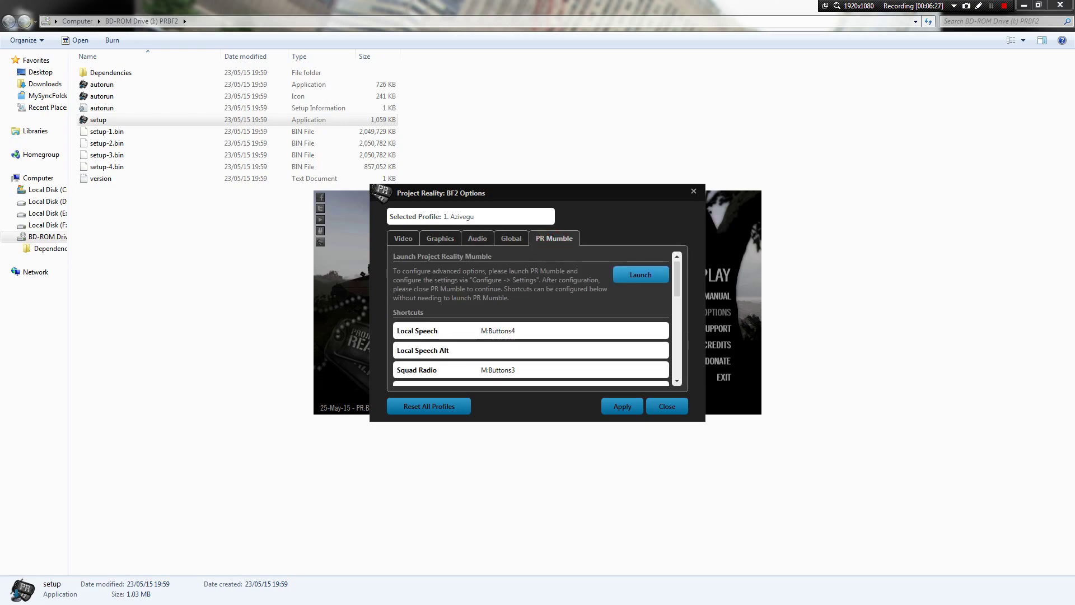
scroll(531, 317, "down", 2)
scroll(531, 316, "down", 1)
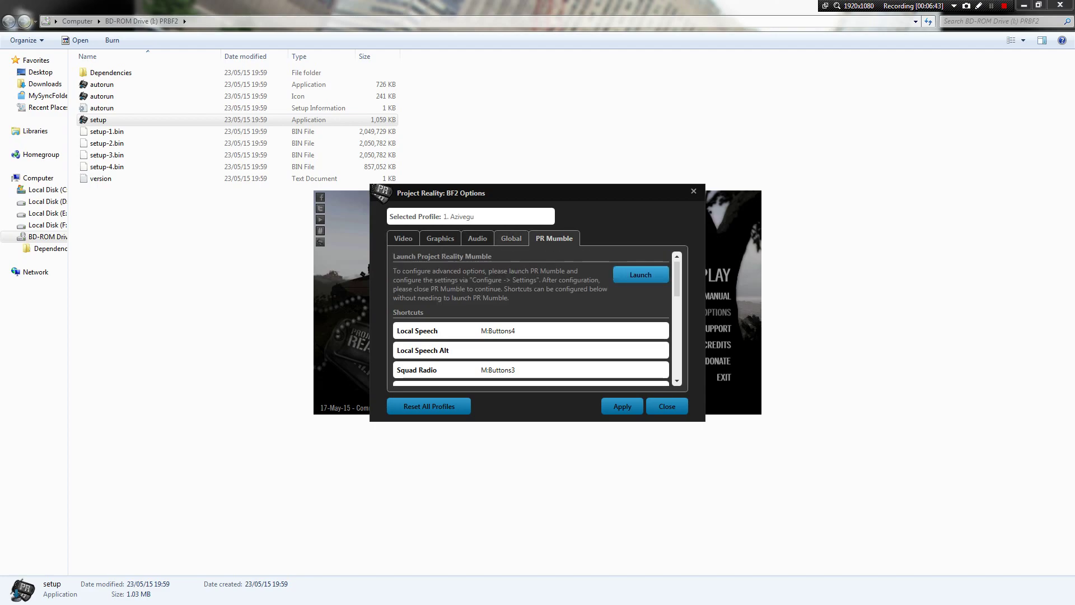
left_click(508, 240)
left_click(552, 237)
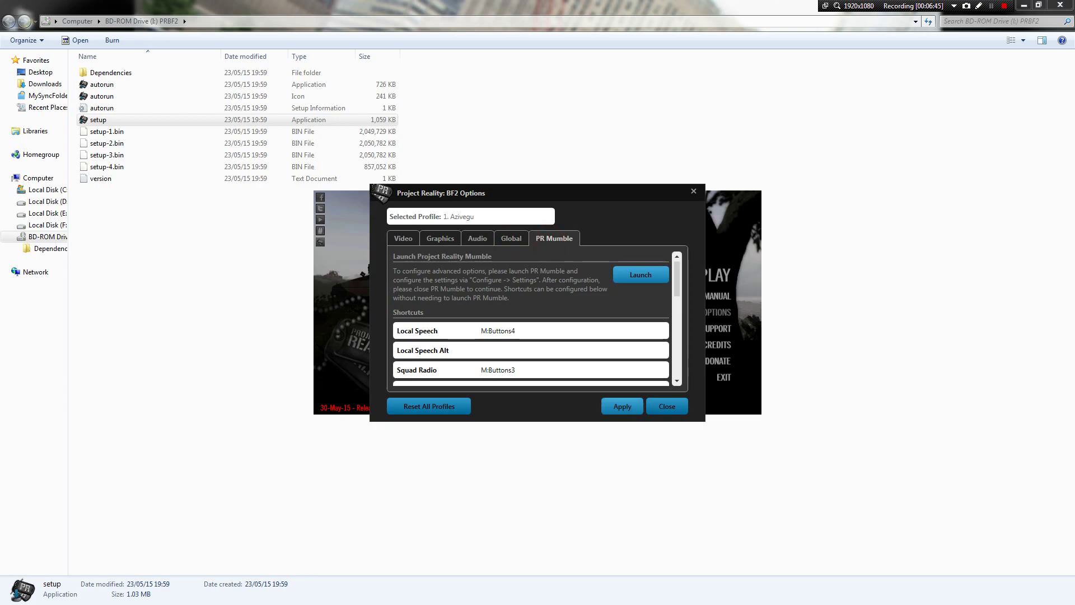
left_click(477, 238)
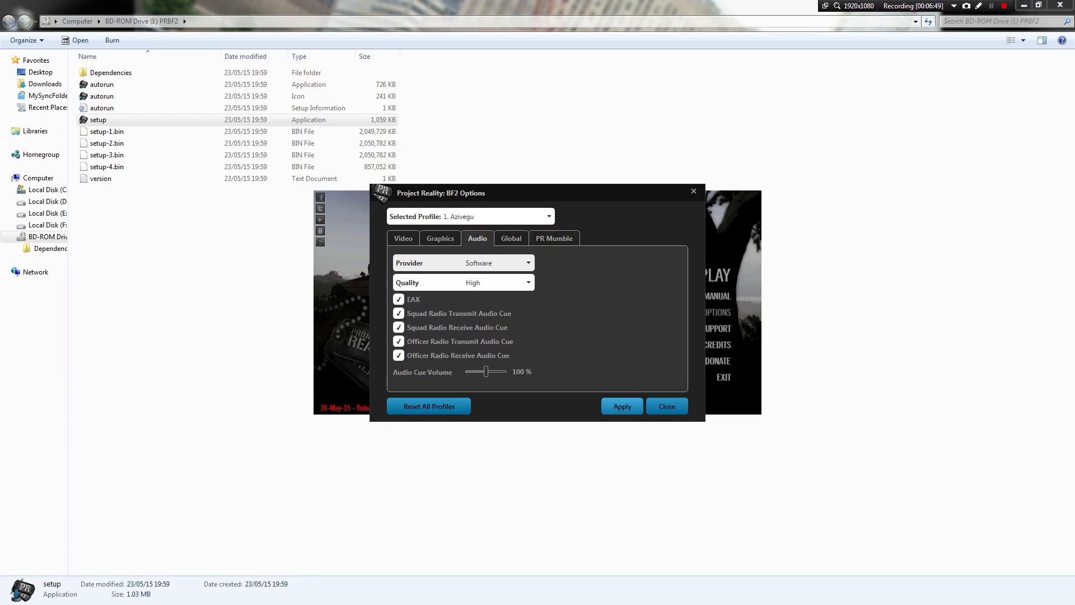
left_click(667, 405)
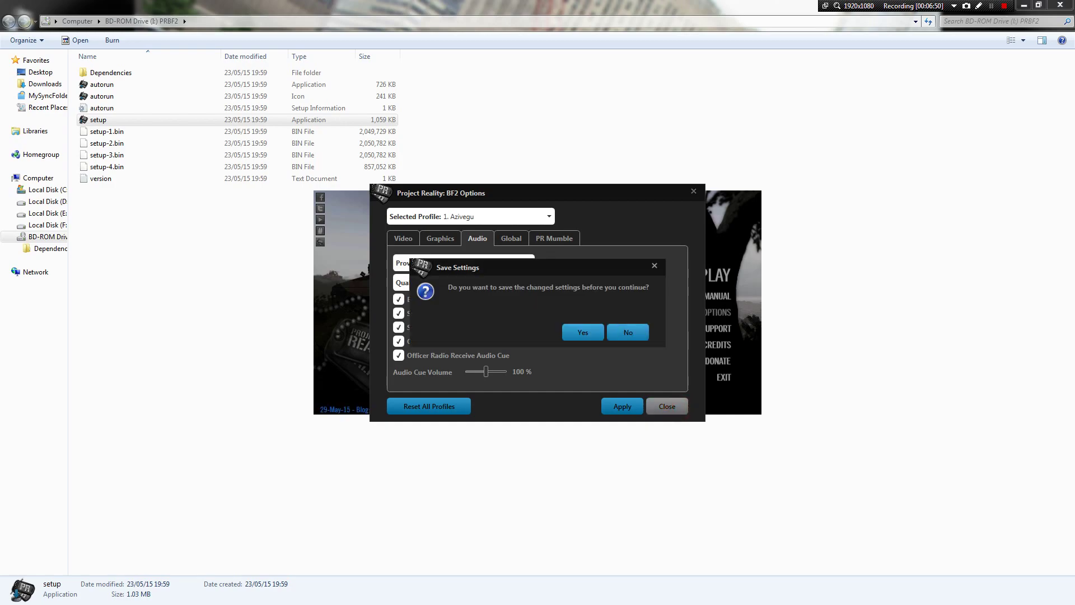
left_click(627, 331)
Step: Tick 'Always use selected profile' and leave the Profile Name Prefix empty after trying =CIA and =DRK=
left_click(706, 275)
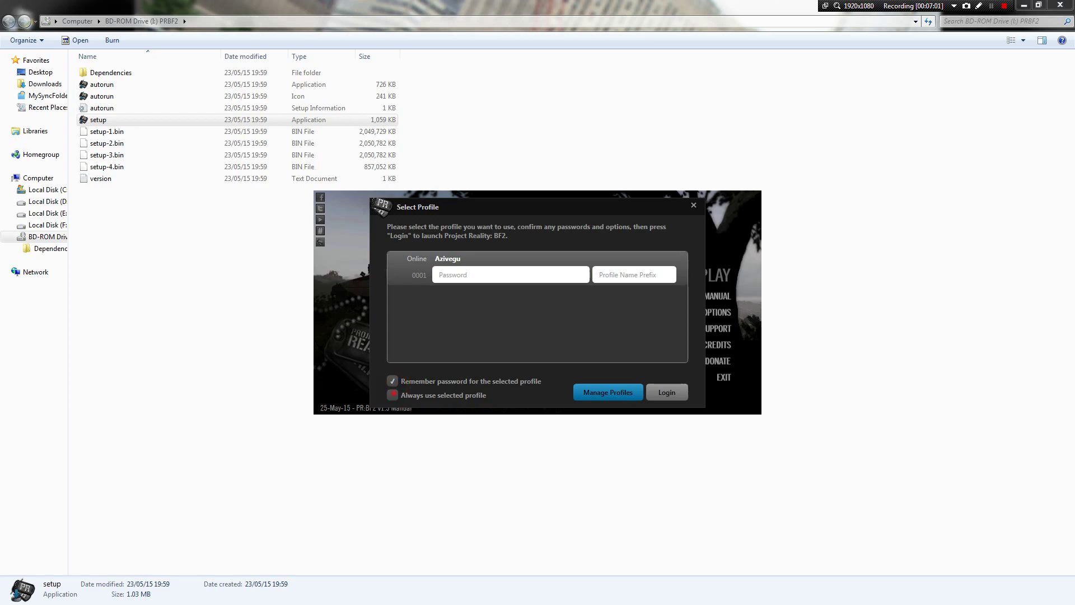
left_click(393, 394)
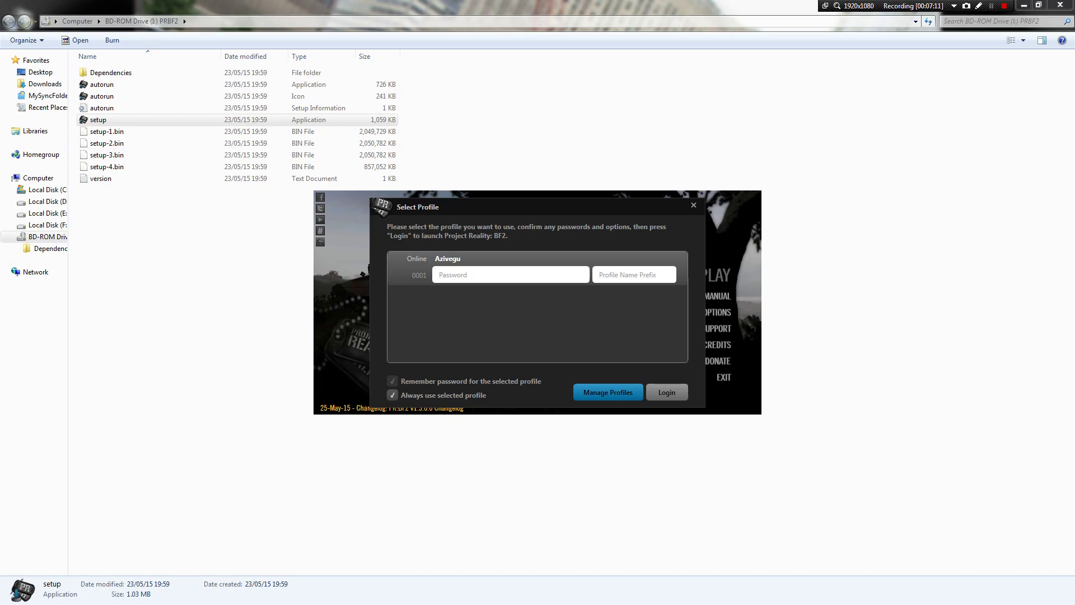
left_click(621, 276)
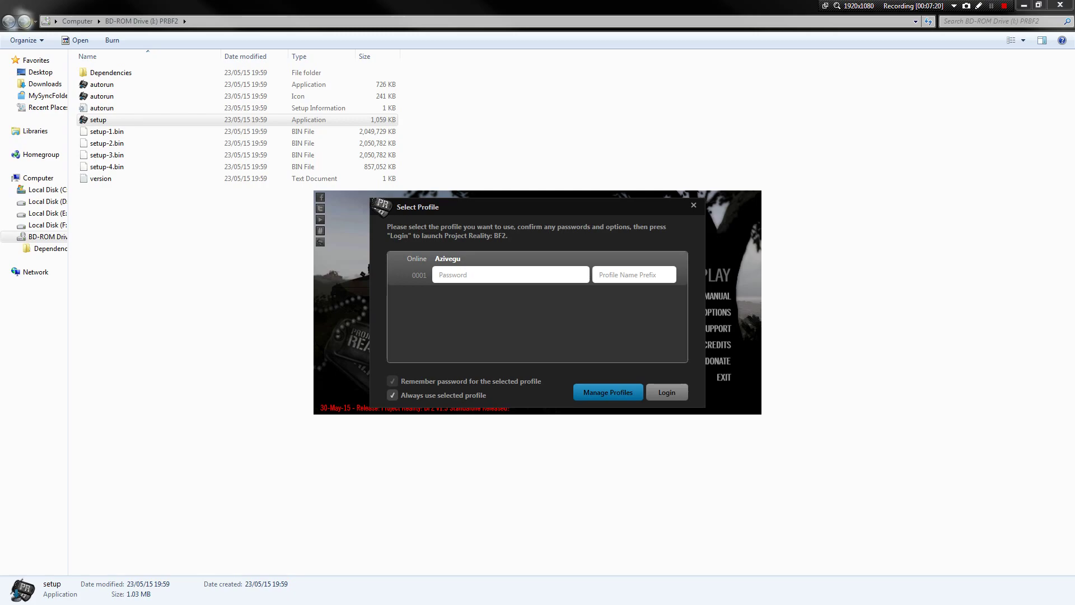
type("=CIA")
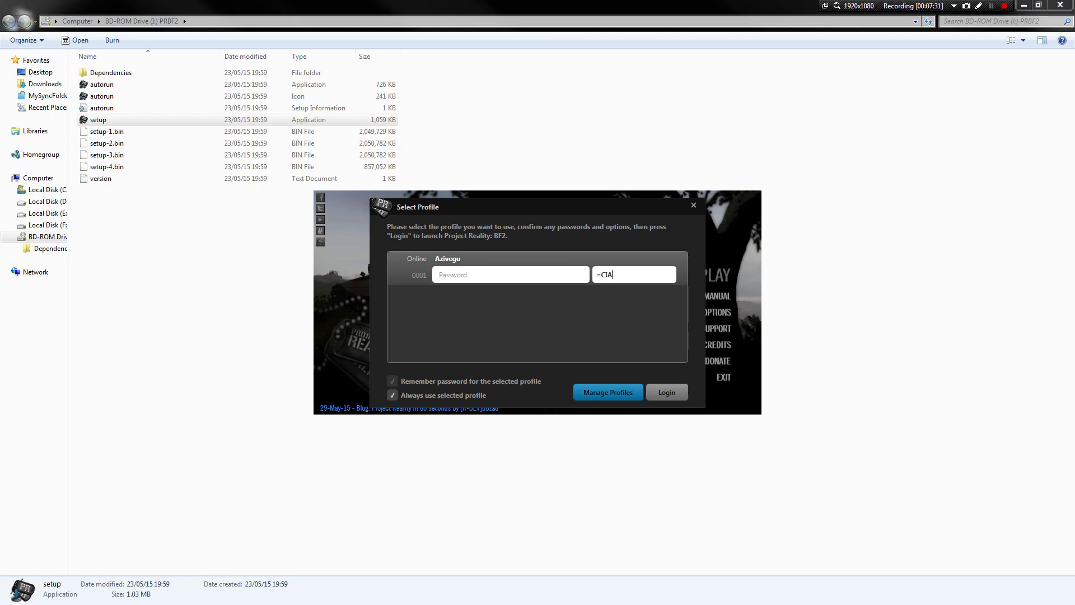
key("BackSpace")
key("BackSpace")
key("BackSpace")
key("BackSpace")
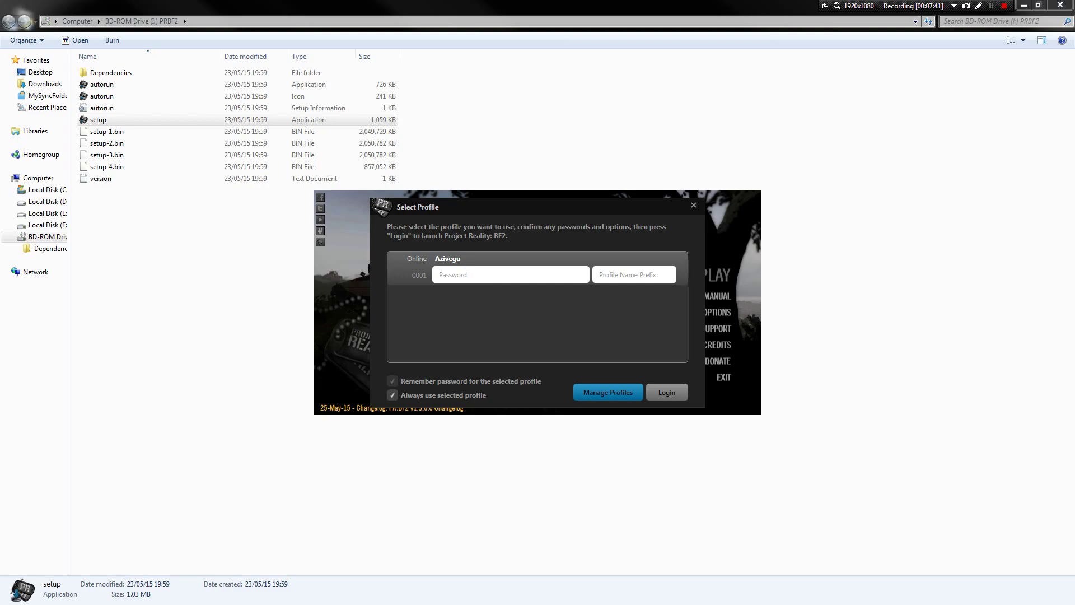
type("+")
key("BackSpace")
type("=DRK")
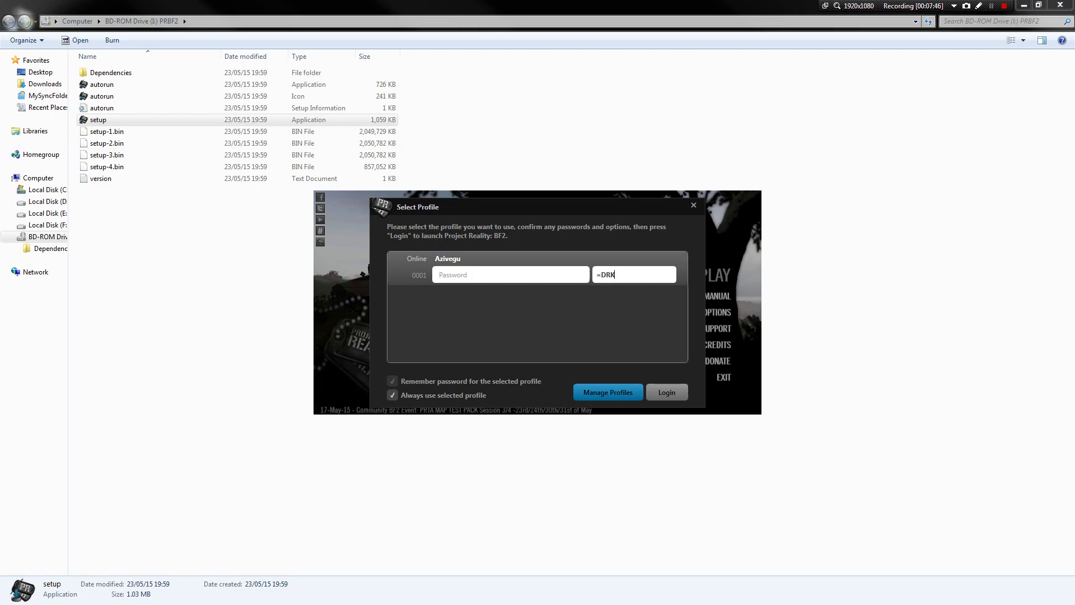
type("=")
key("BackSpace")
key("BackSpace")
key("BackSpace")
key("BackSpace")
key("BackSpace")
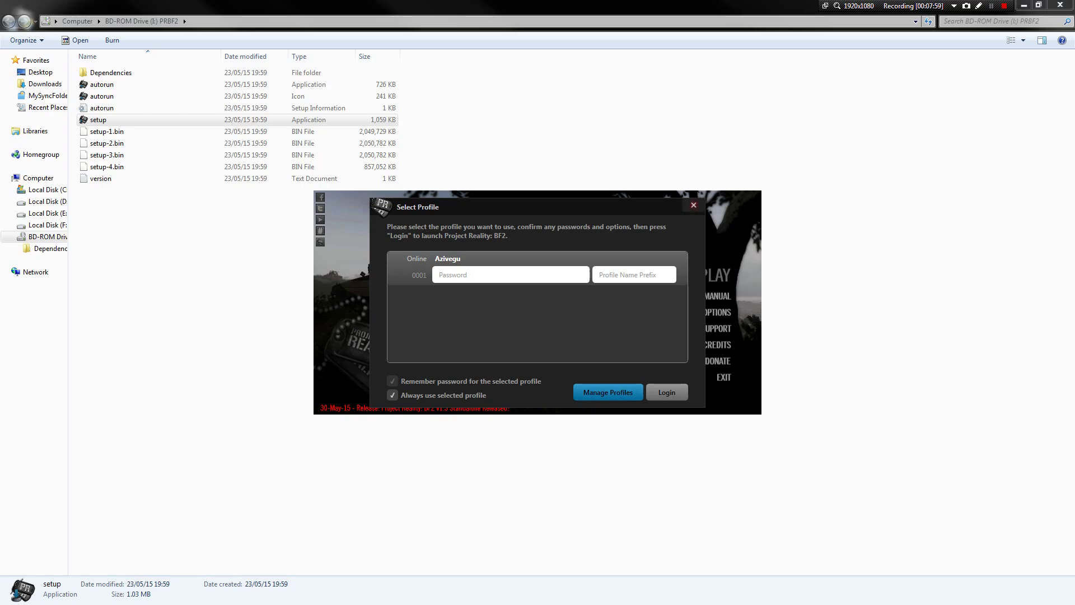
Step: Close the Select Profile dialog to return to the launcher's main menu
left_click(693, 205)
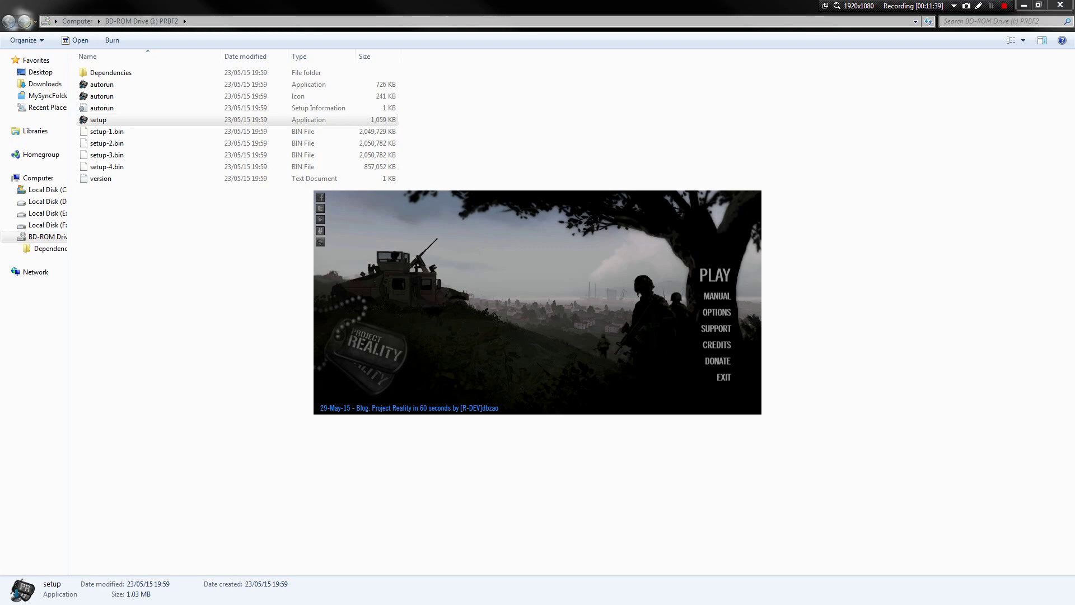
Step: Download the PR:BF2 v1.3 Player Manual PDF from the realitymod.com Downloads page in Firefox
left_click(409, 407)
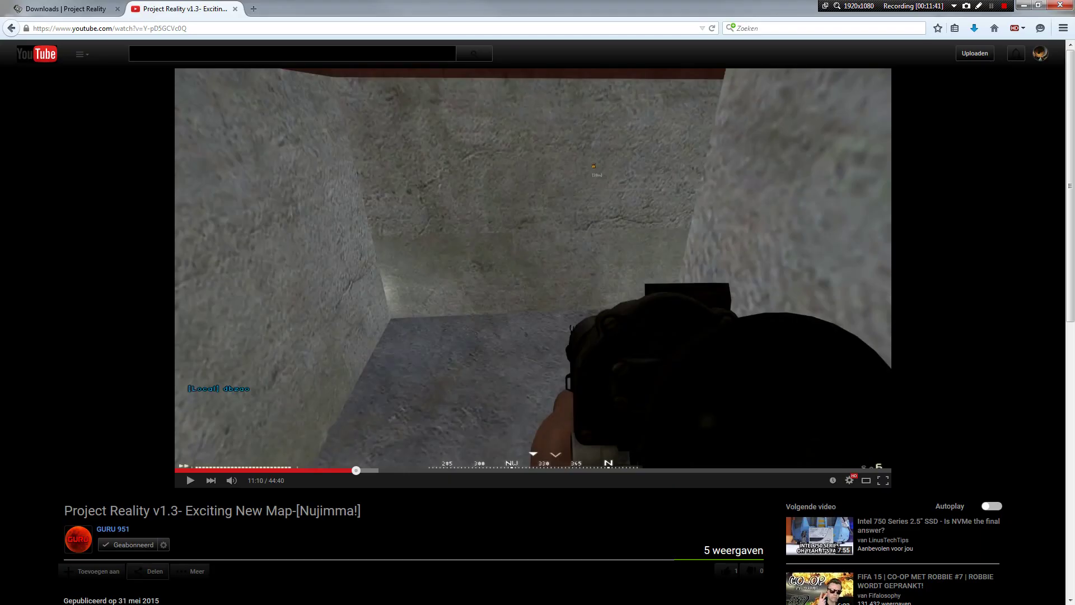
left_click(61, 8)
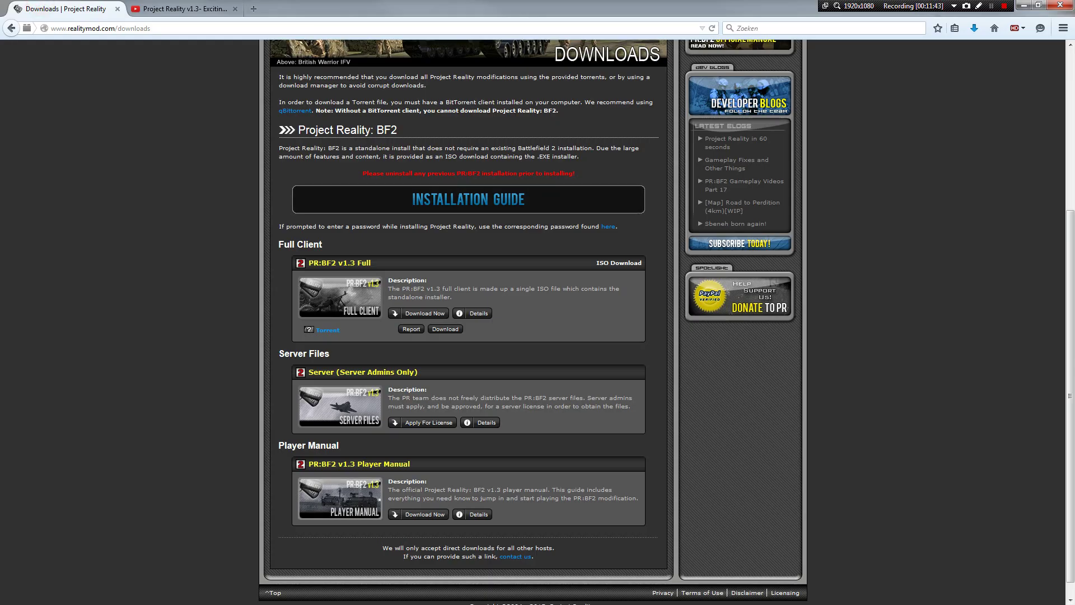
left_click_drag(308, 464, 410, 464)
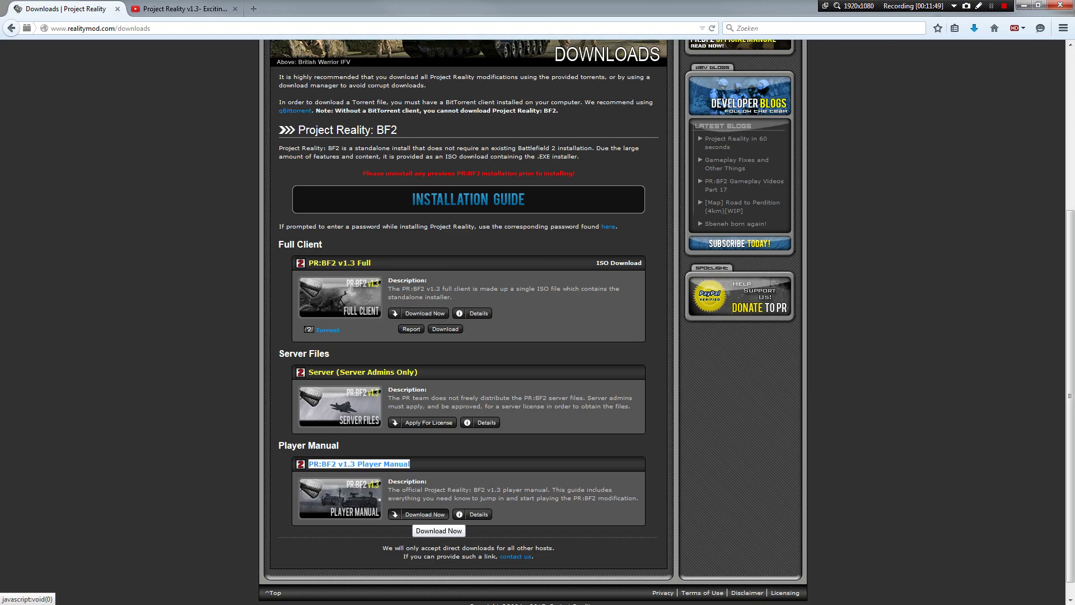
left_click(417, 513)
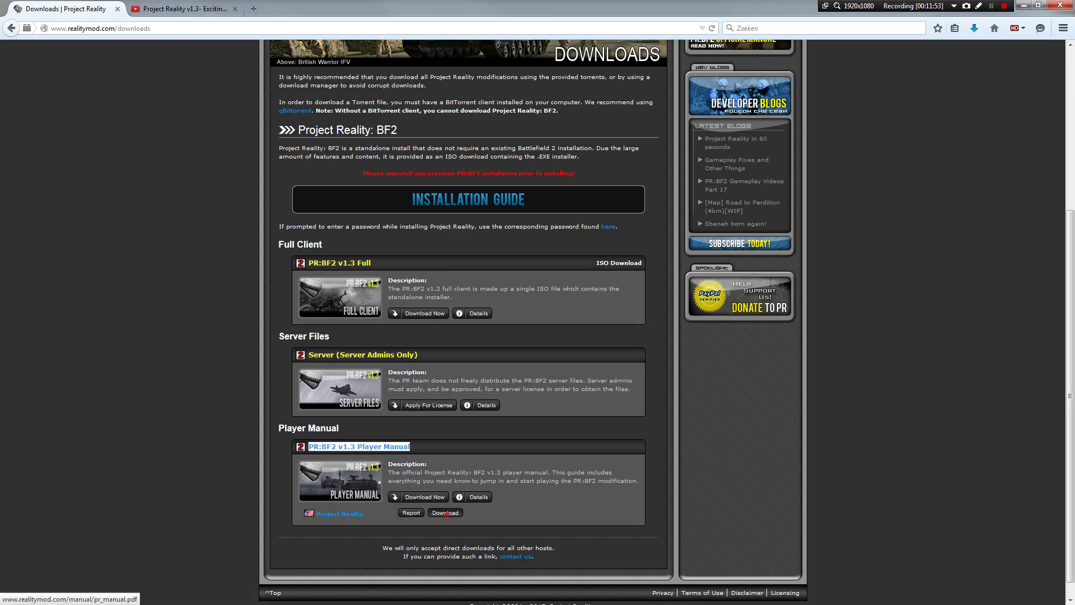
left_click(445, 513)
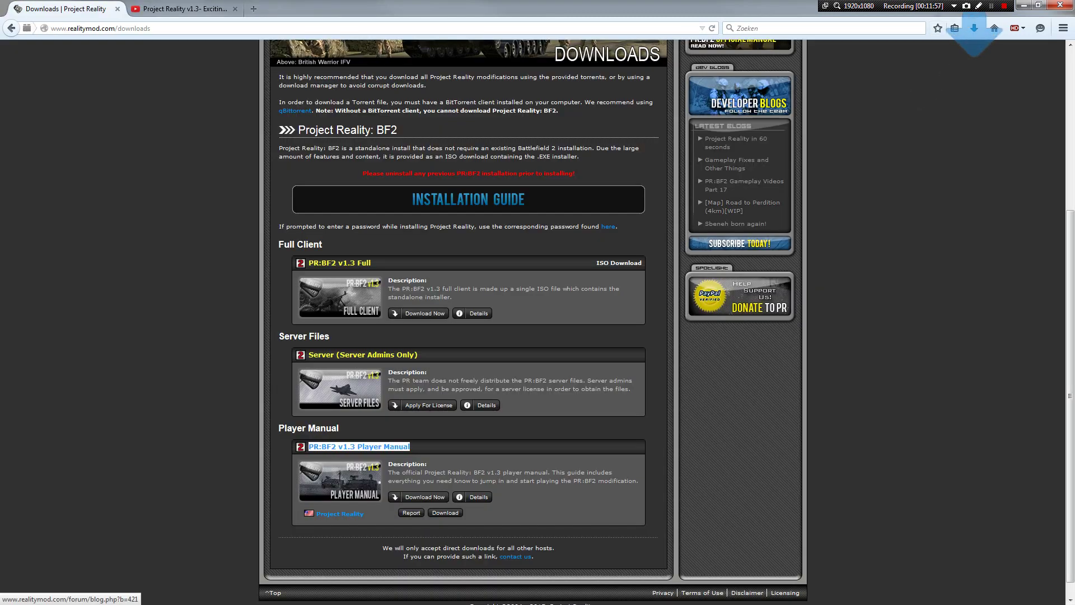
left_click(974, 28)
Step: Open pr_manual.pdf in Adobe Reader and zoom out to view whole pages
left_click(896, 71)
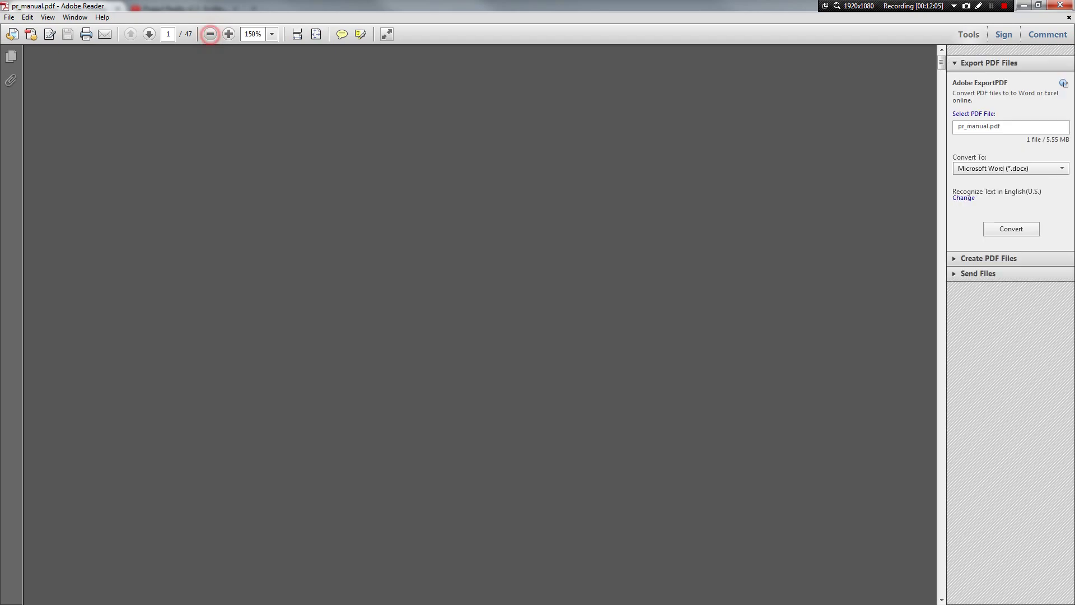
left_click(210, 33)
scroll(479, 324, "down", 5)
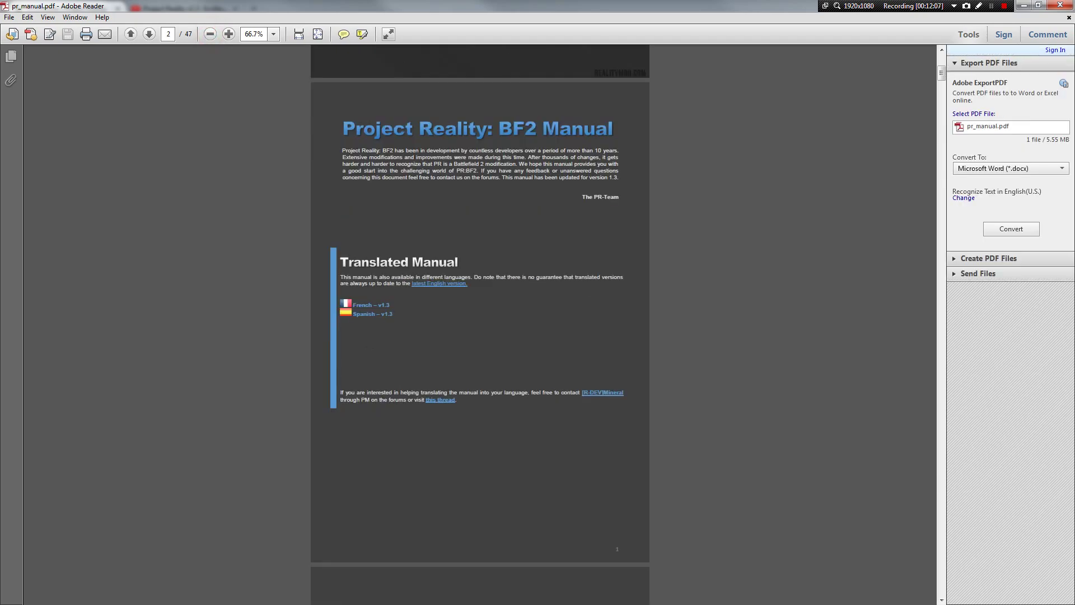
scroll(480, 325, "up", 4)
scroll(480, 325, "down", 3)
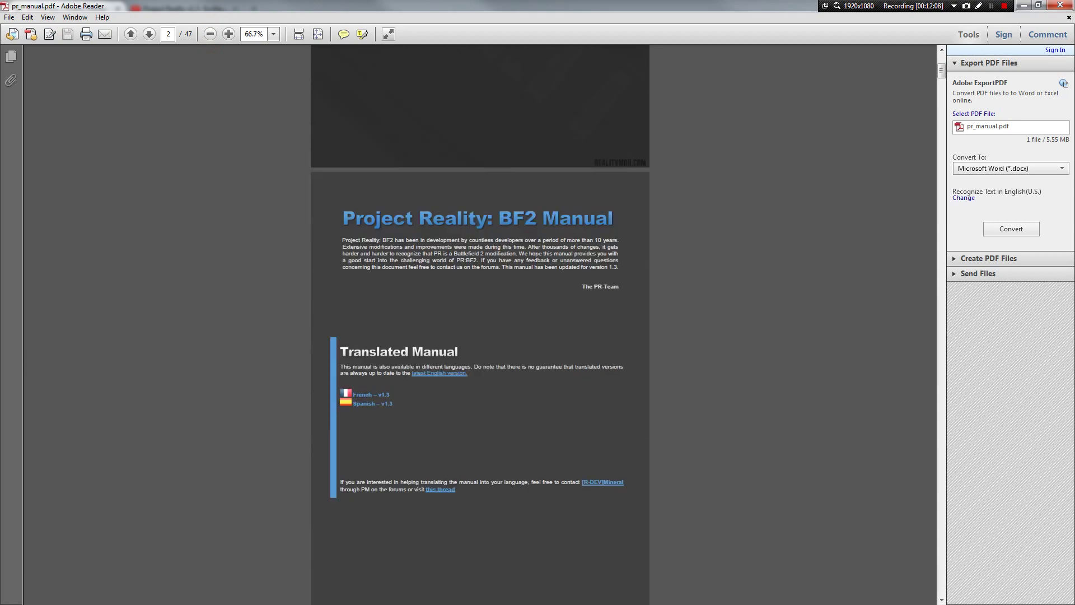
scroll(480, 325, "down", 10)
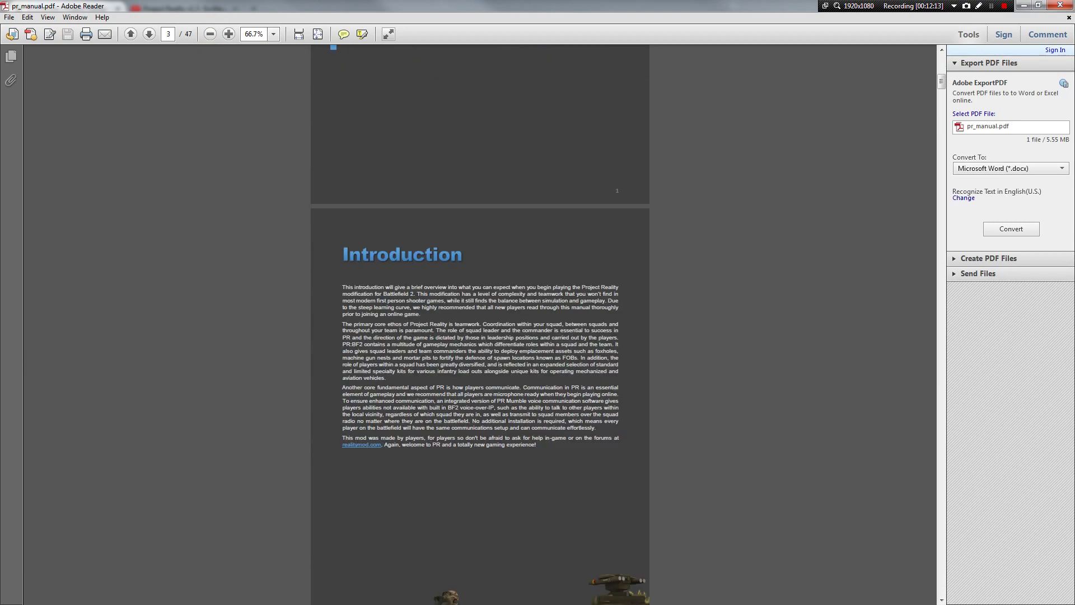
Step: Scroll past the Game Modes pages to In-game interface changes (HUD) on page 15
scroll(480, 325, "down", 12)
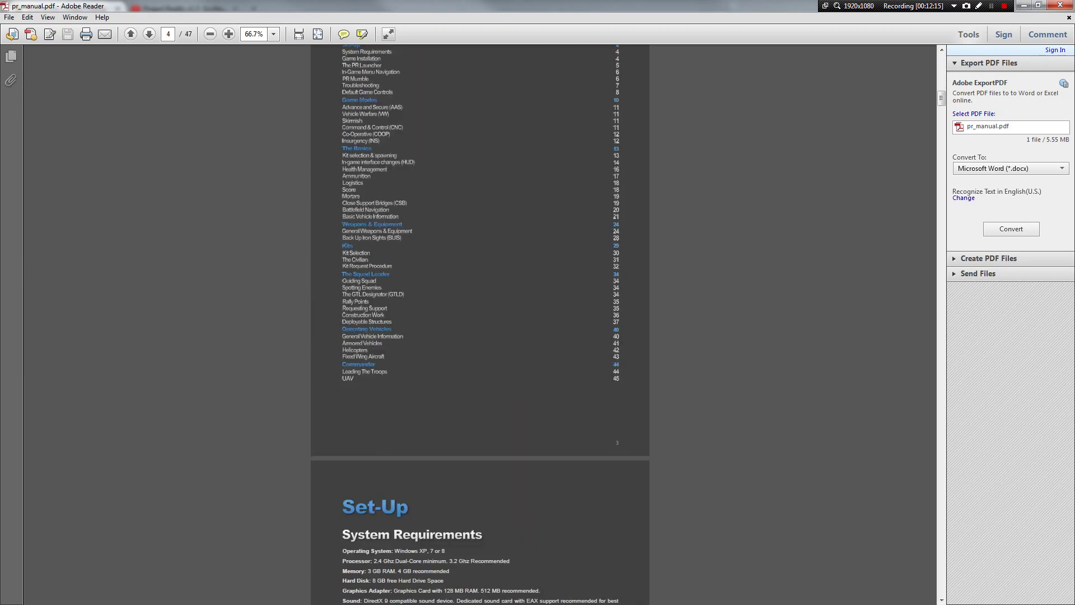
scroll(480, 325, "up", 2)
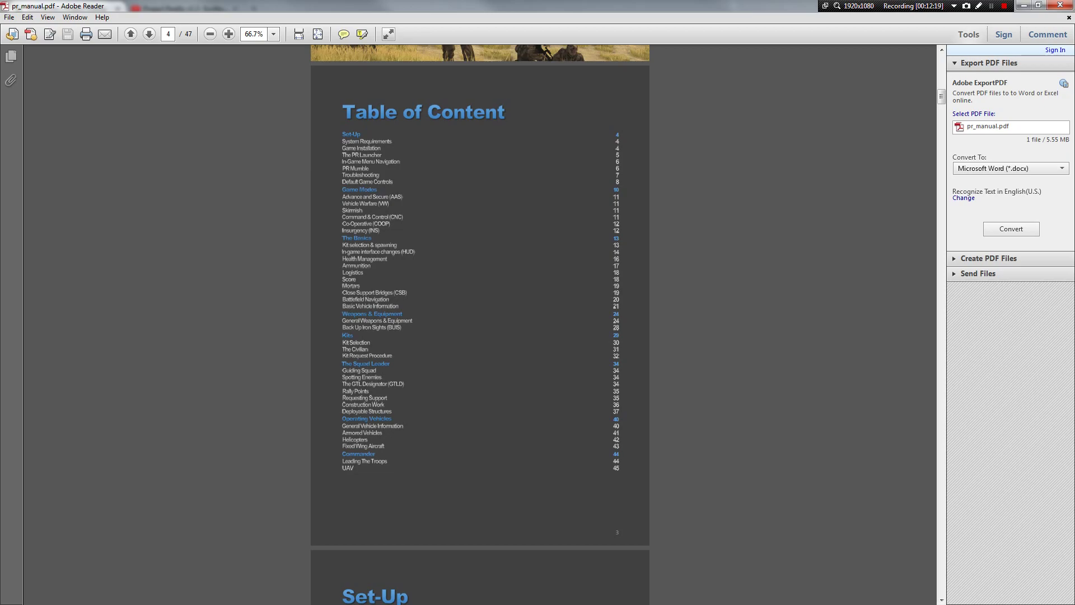
scroll(480, 325, "down", 20)
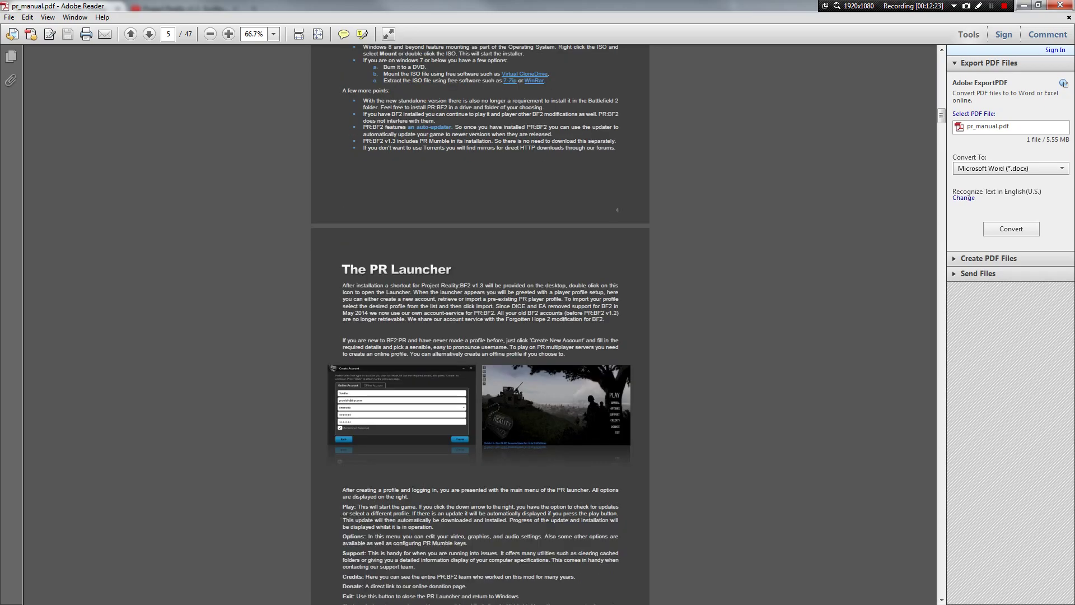
scroll(480, 325, "down", 12)
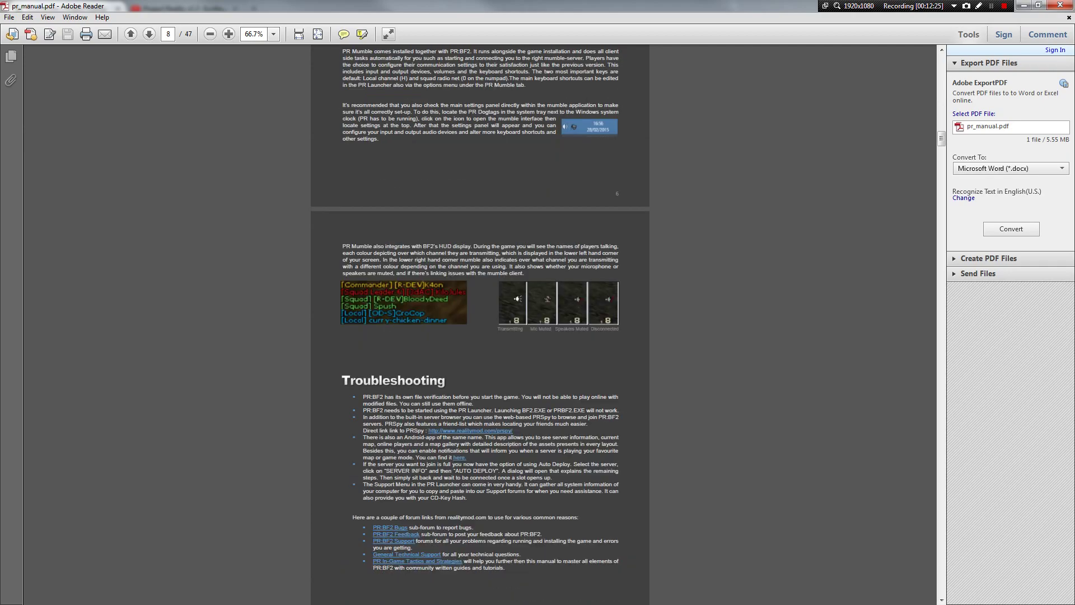
scroll(480, 325, "down", 15)
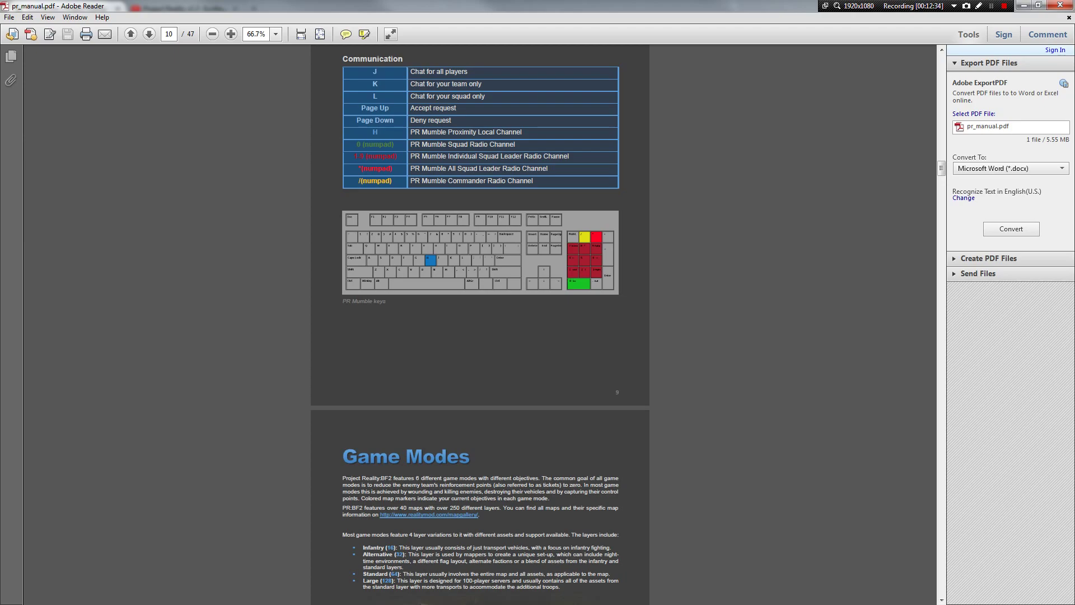
scroll(480, 358, "down", 3)
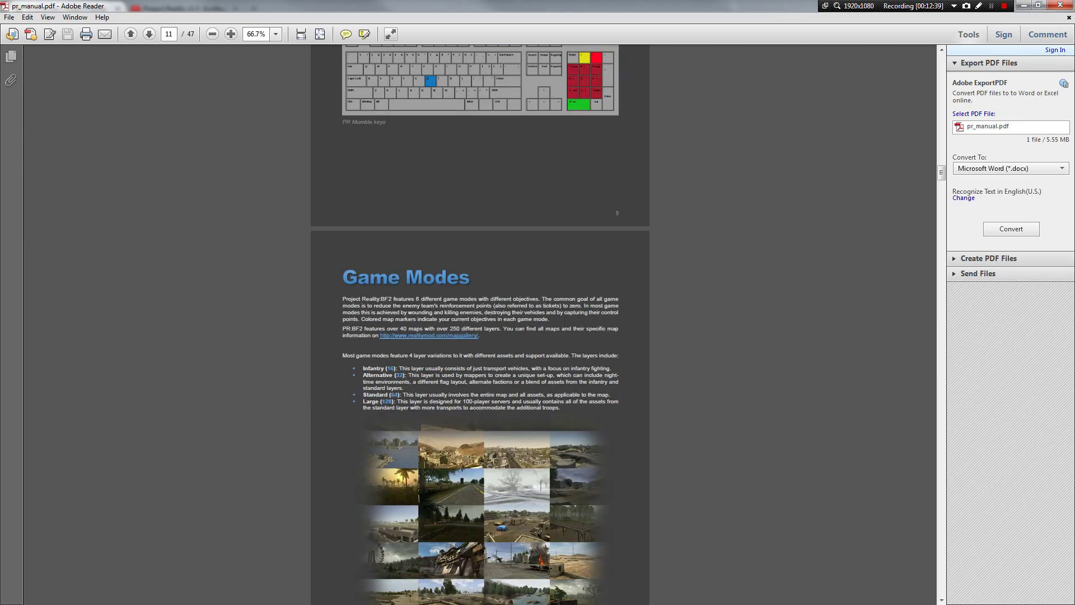
scroll(479, 325, "down", 7)
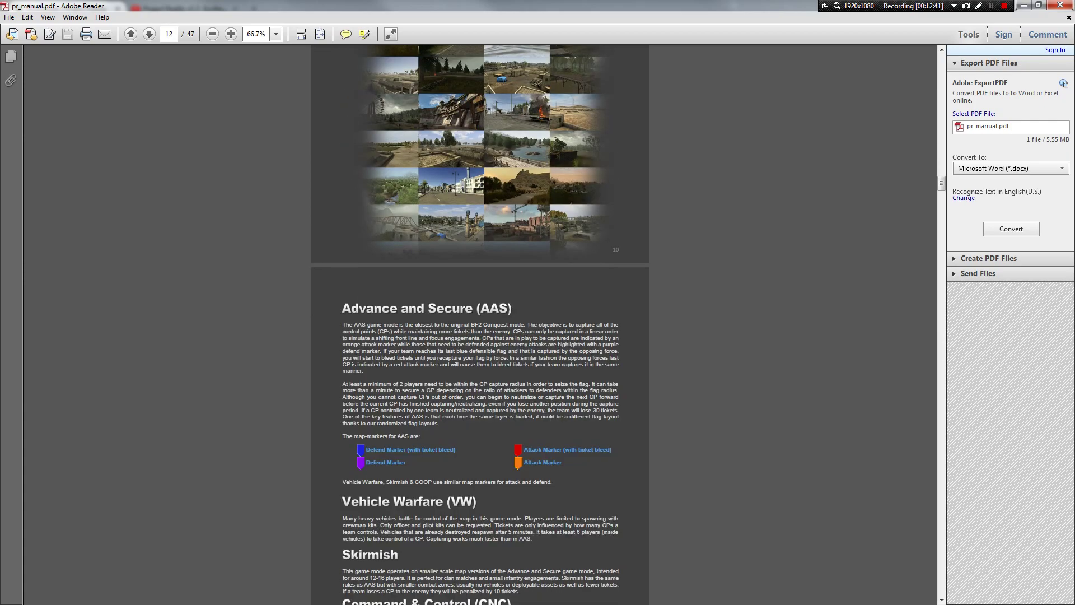
scroll(480, 324, "down", 3)
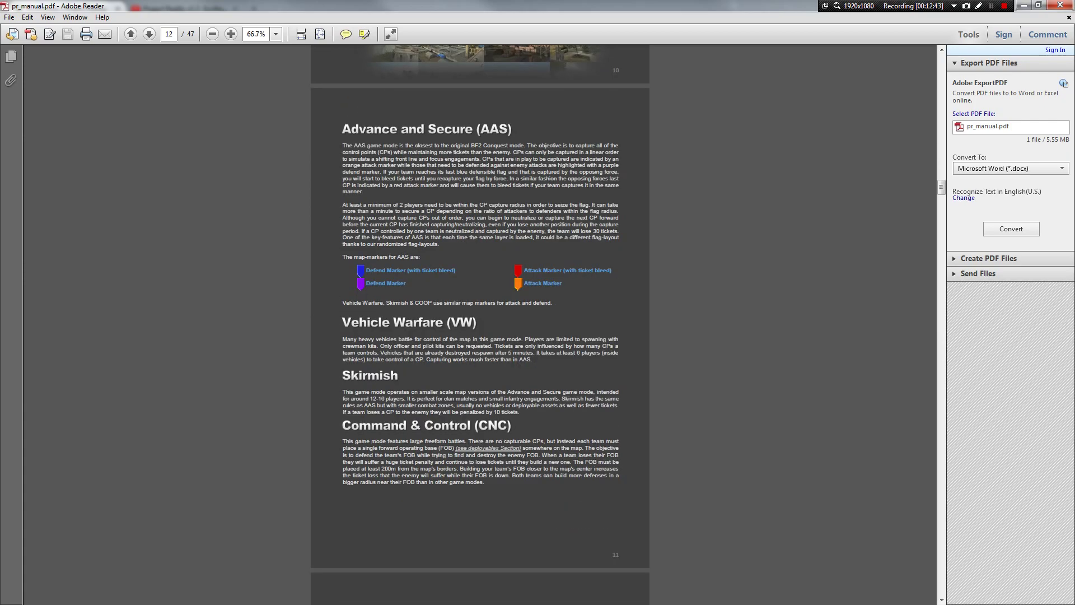
scroll(480, 325, "down", 13)
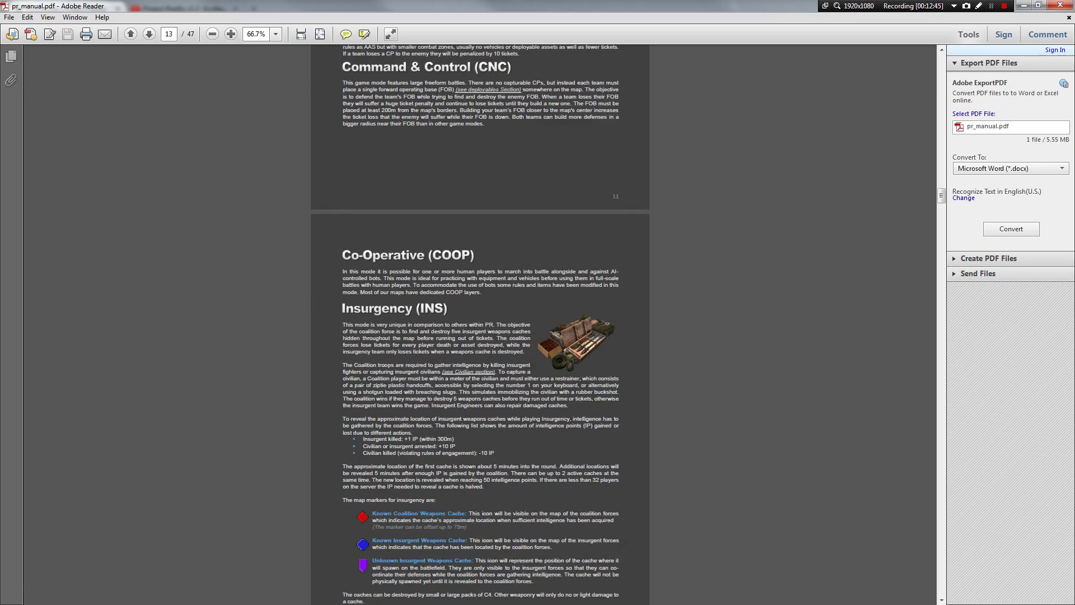
scroll(480, 325, "down", 6)
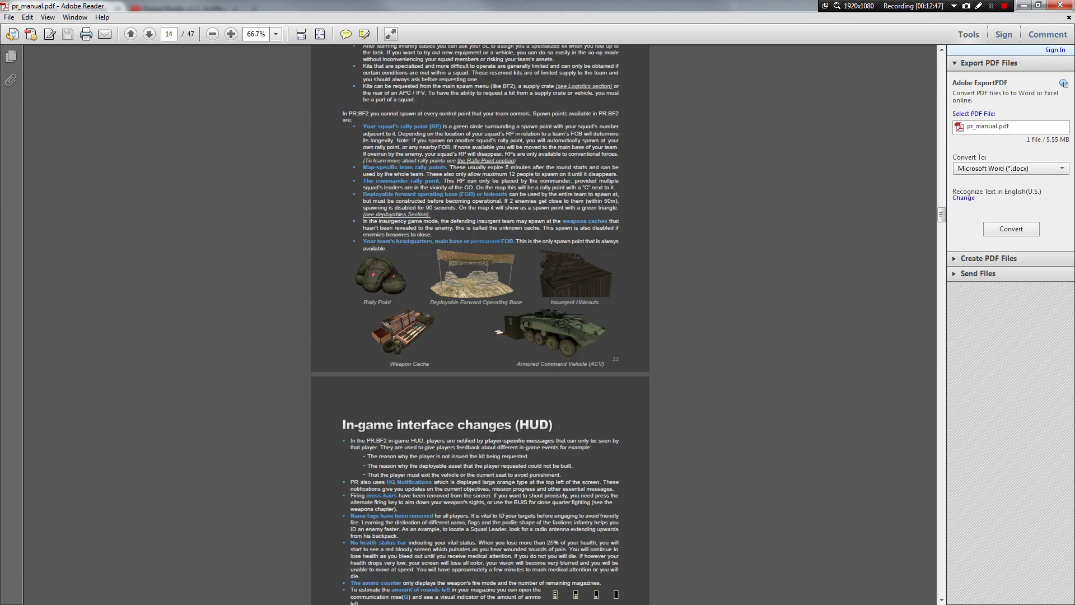
scroll(480, 325, "down", 3)
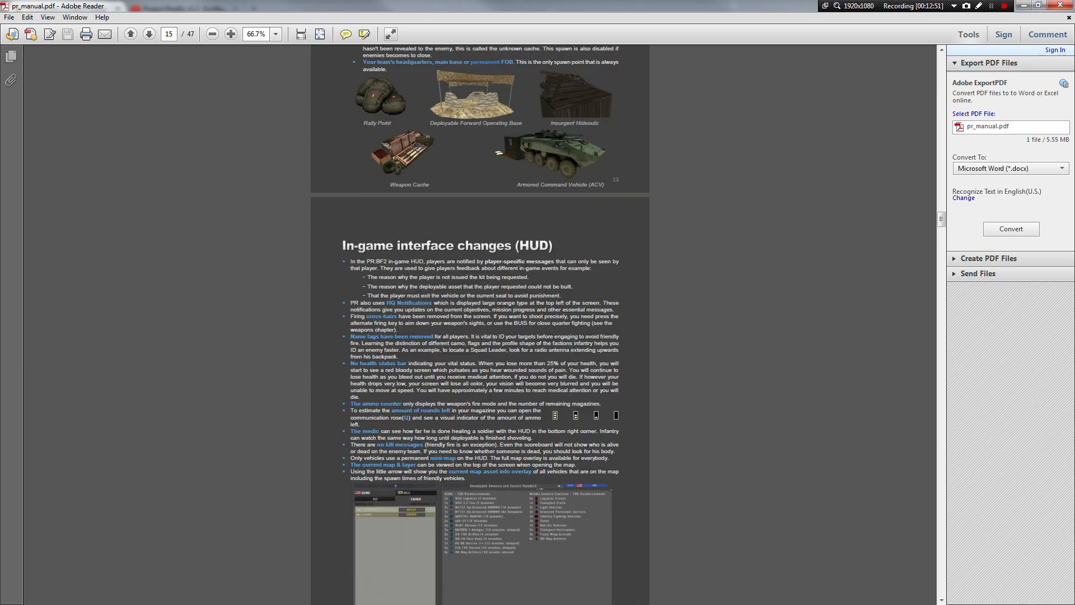
mouse_move(352, 412)
left_mouse_down()
mouse_move(541, 418)
mouse_move(548, 431)
mouse_move(541, 418)
left_mouse_up()
left_click(488, 413)
left_click_drag(411, 418, 541, 417)
left_click(534, 423)
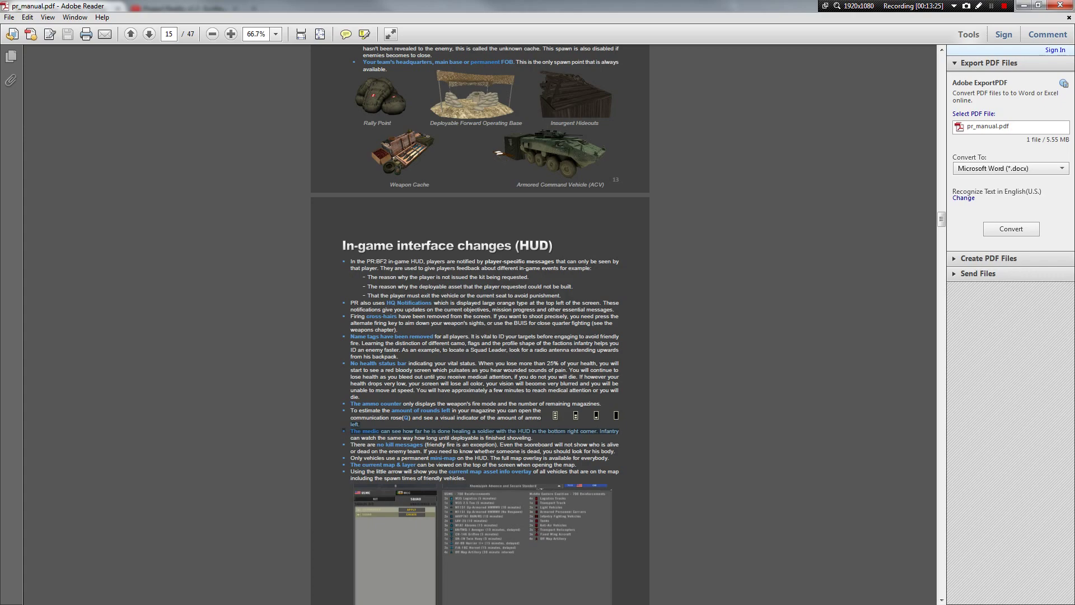
Step: Scroll through the vehicle, weapons and kits pages to Deployable Structures on page 37
scroll(480, 324, "down", 15)
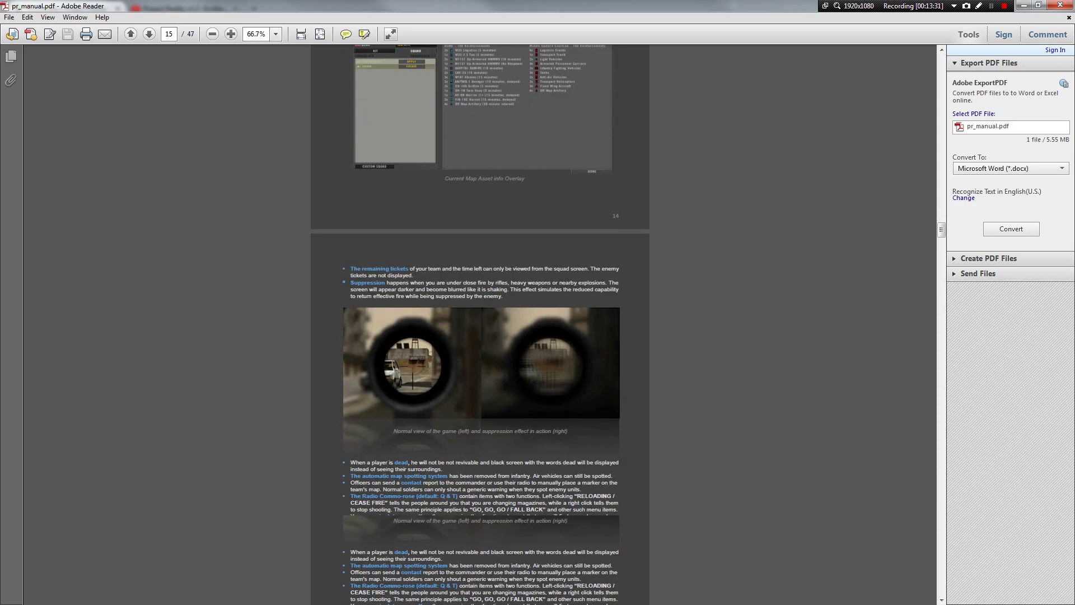
scroll(480, 325, "down", 15)
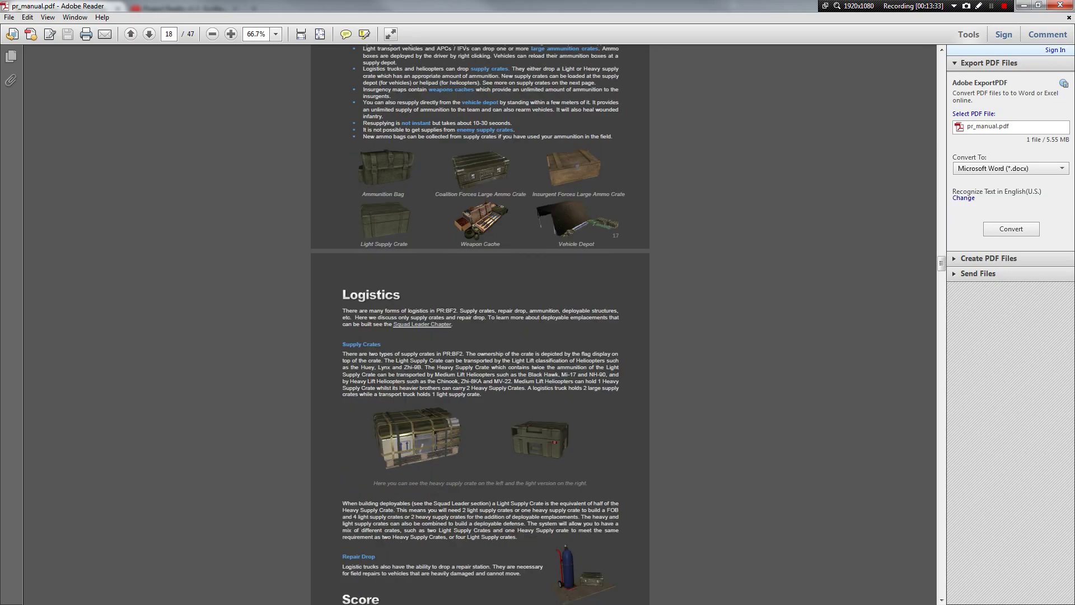
scroll(480, 324, "down", 4)
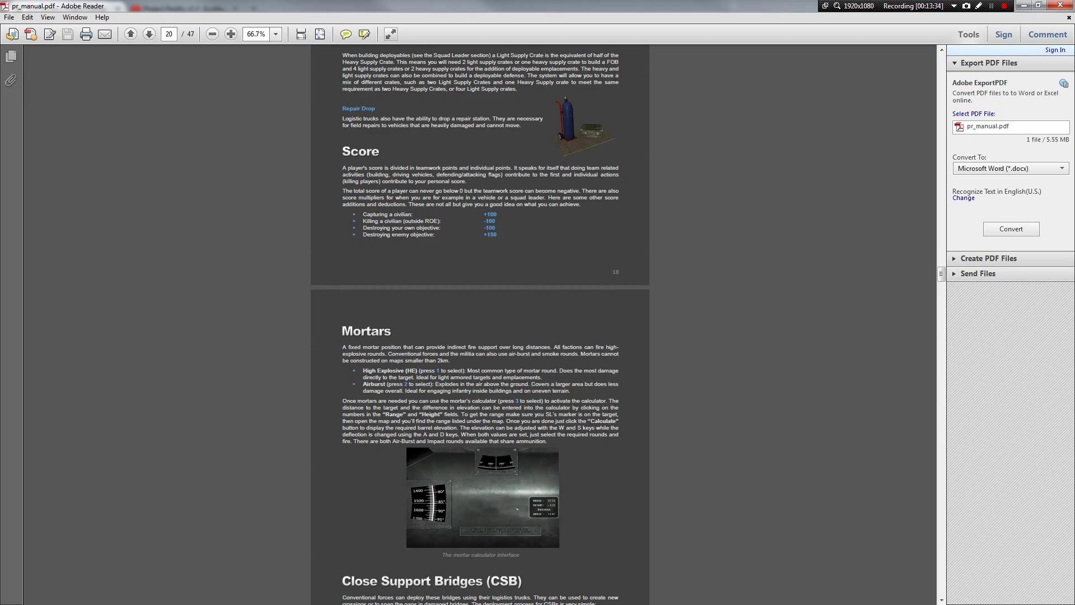
scroll(480, 325, "down", 4)
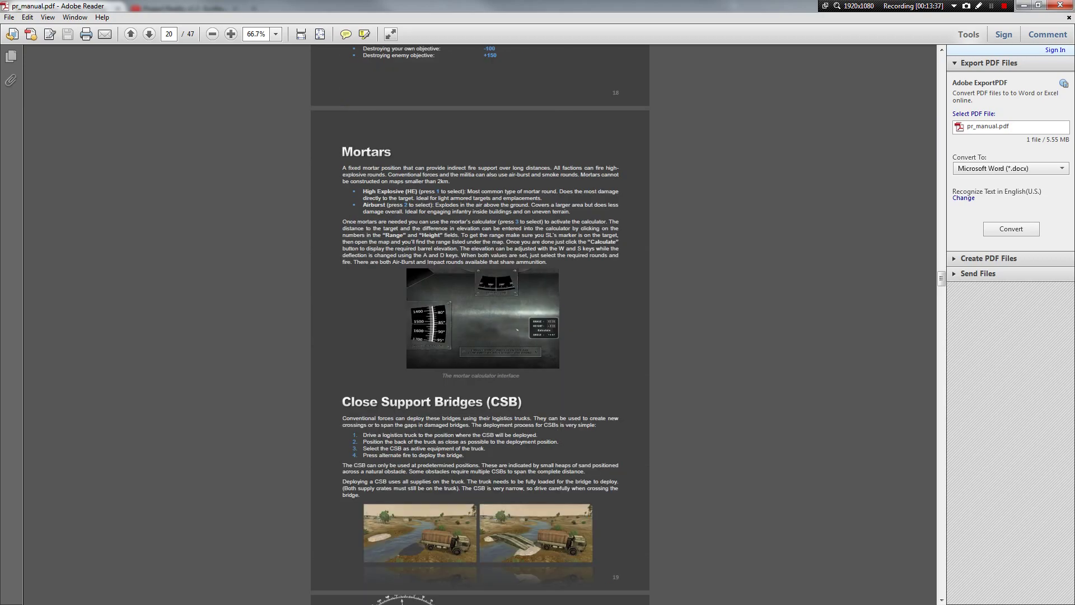
scroll(480, 325, "down", 6)
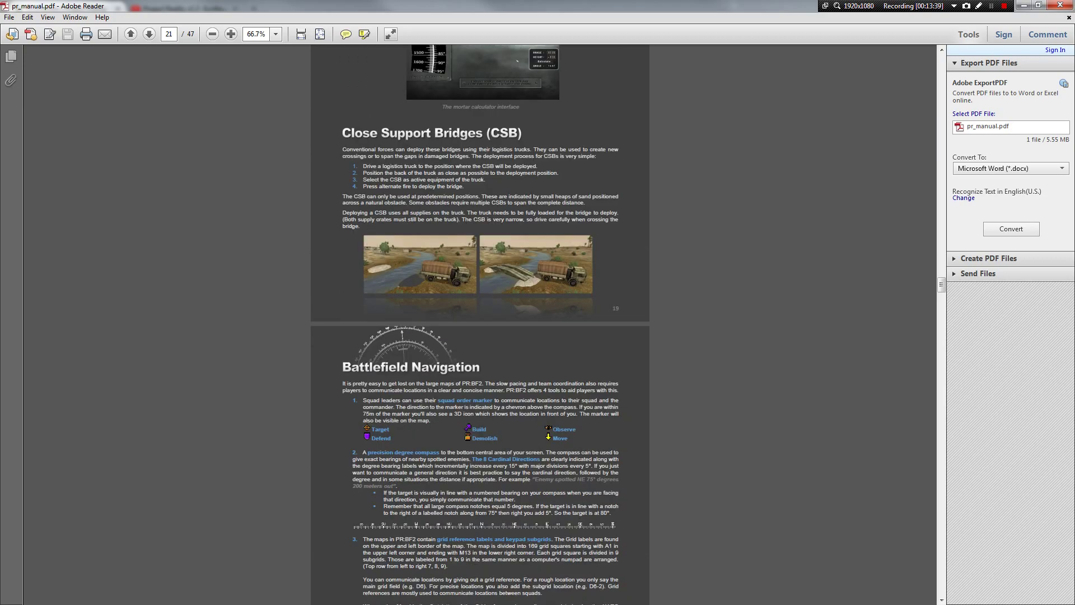
scroll(480, 325, "up", 4)
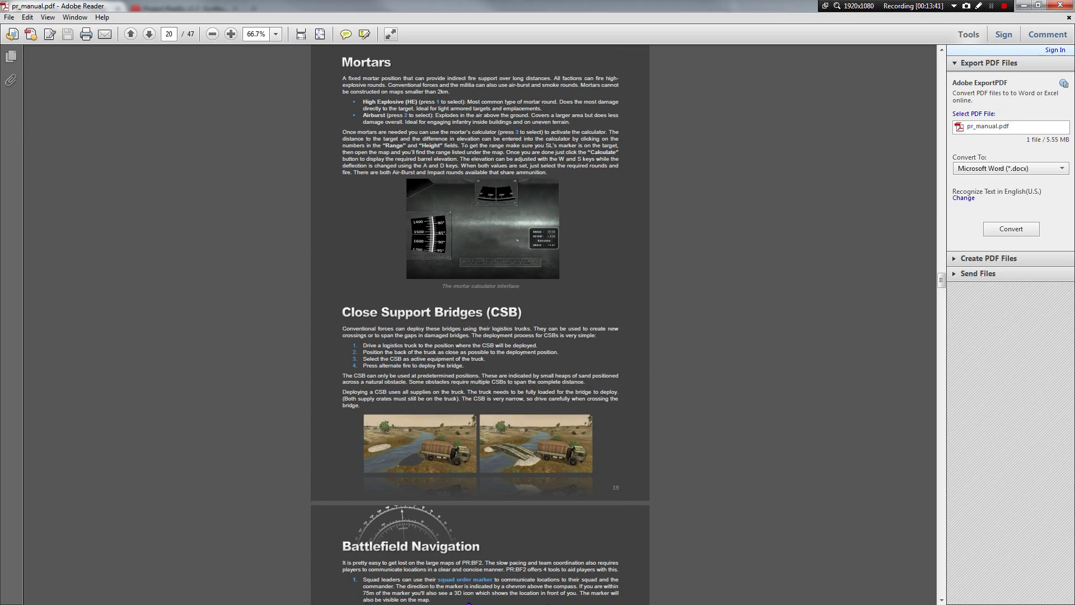
scroll(480, 325, "down", 6)
scroll(480, 324, "down", 9)
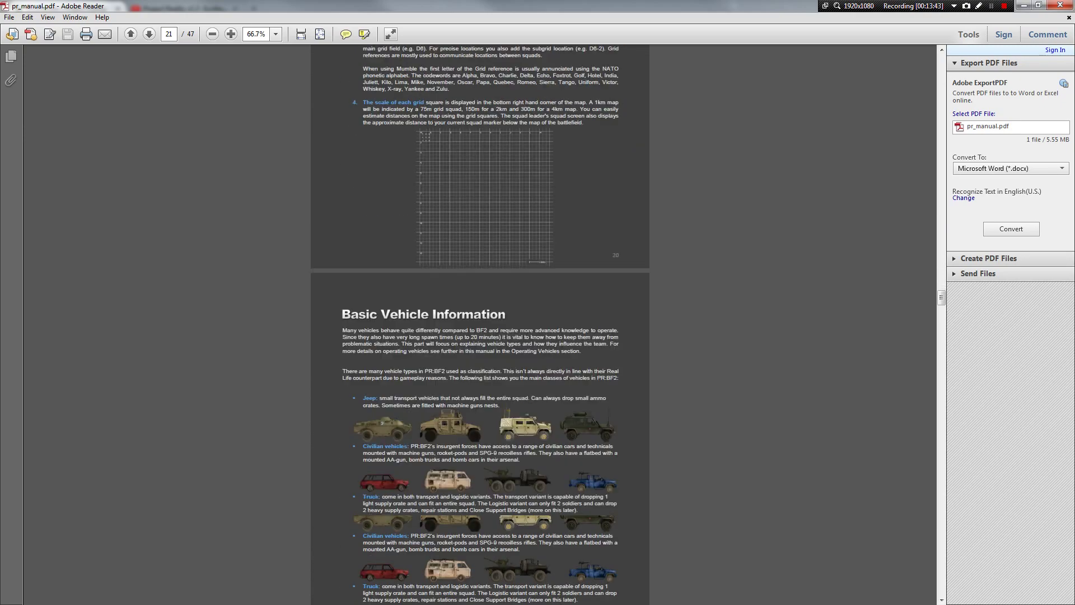
scroll(480, 325, "down", 5)
scroll(479, 325, "down", 4)
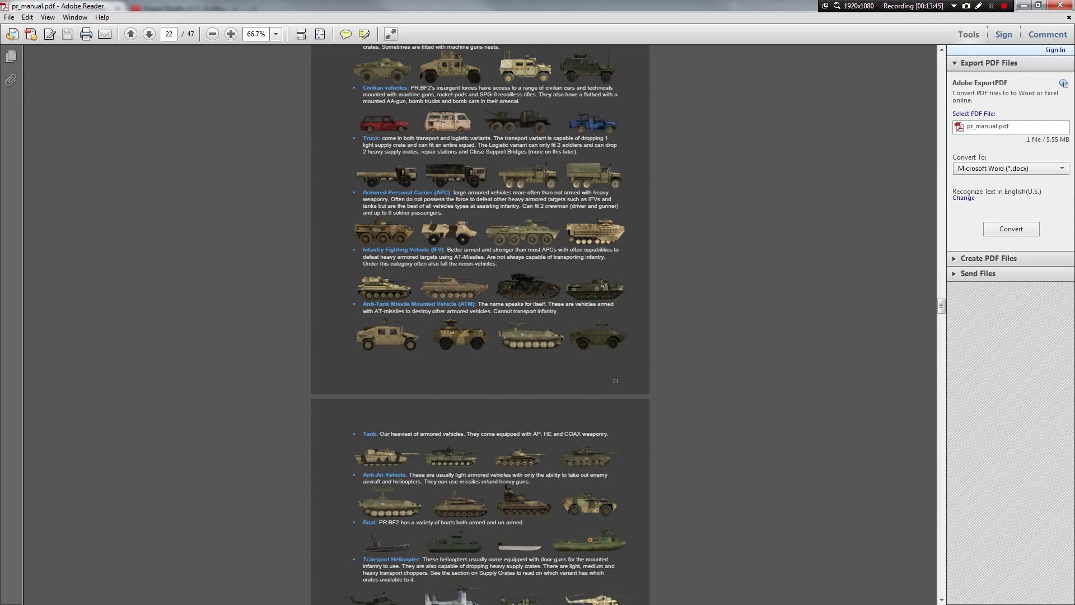
scroll(480, 324, "down", 2)
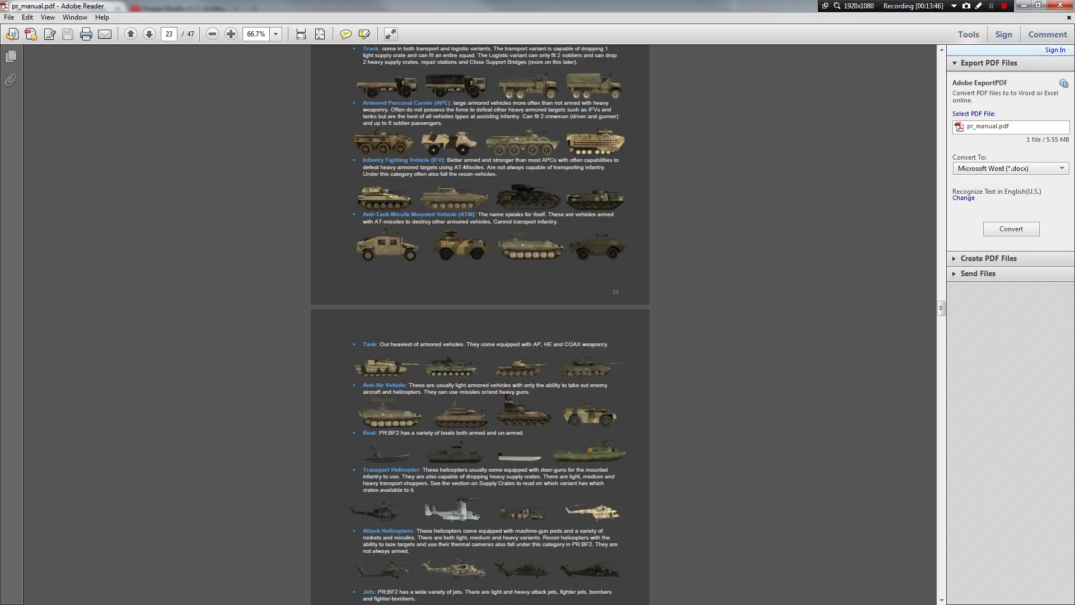
scroll(480, 324, "down", 20)
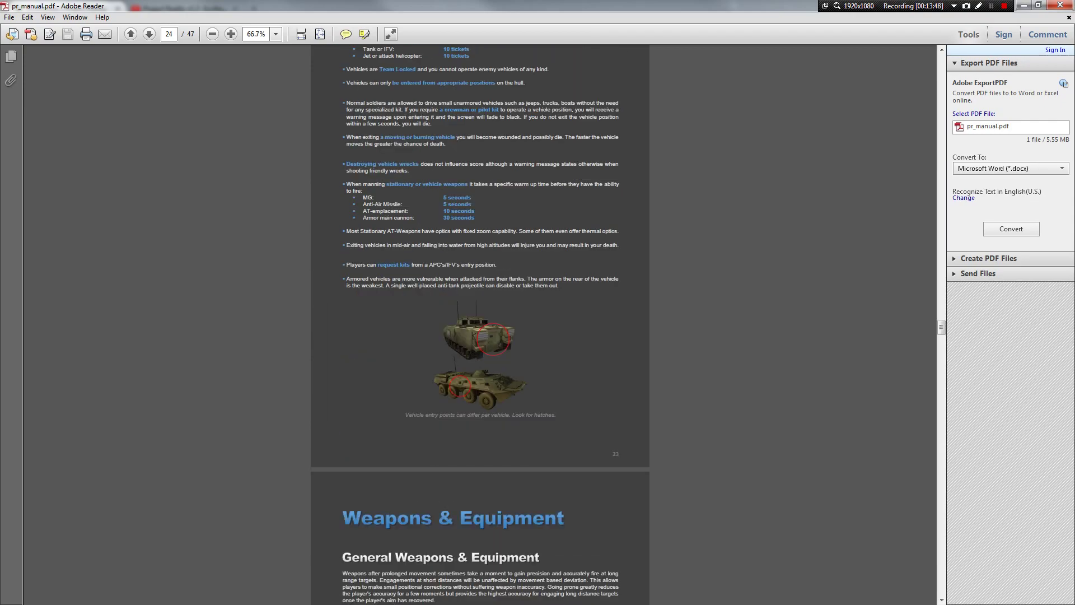
scroll(479, 325, "up", 16)
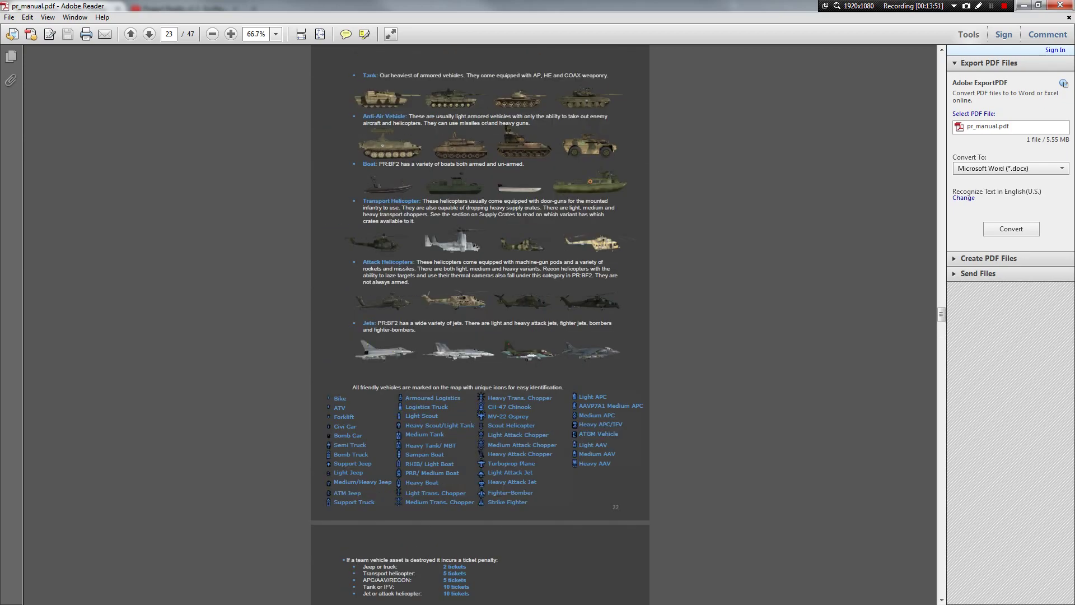
scroll(479, 325, "up", 8)
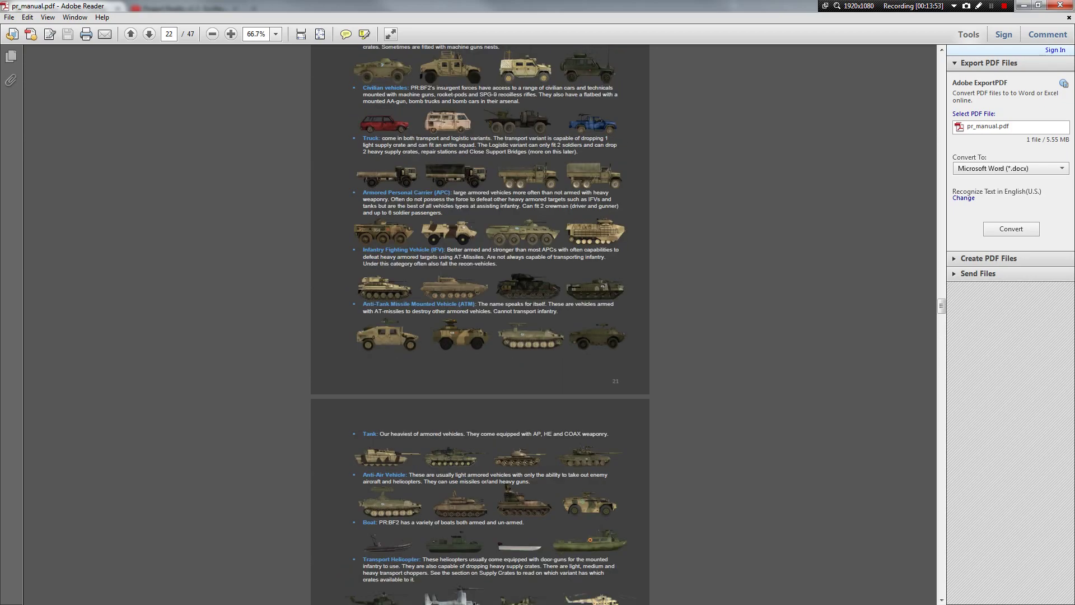
scroll(479, 325, "up", 4)
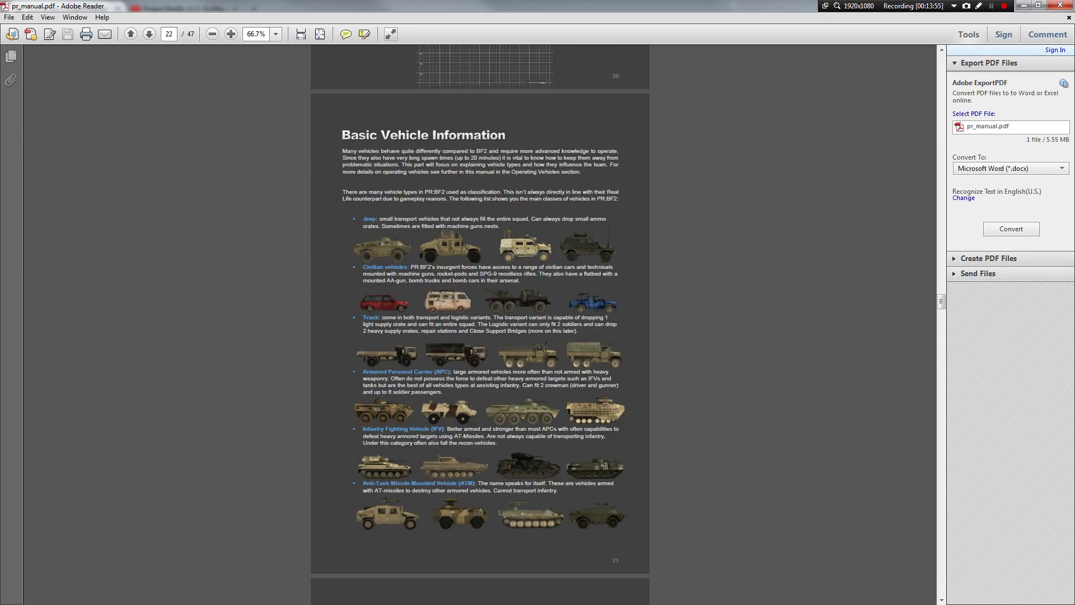
scroll(480, 325, "down", 8)
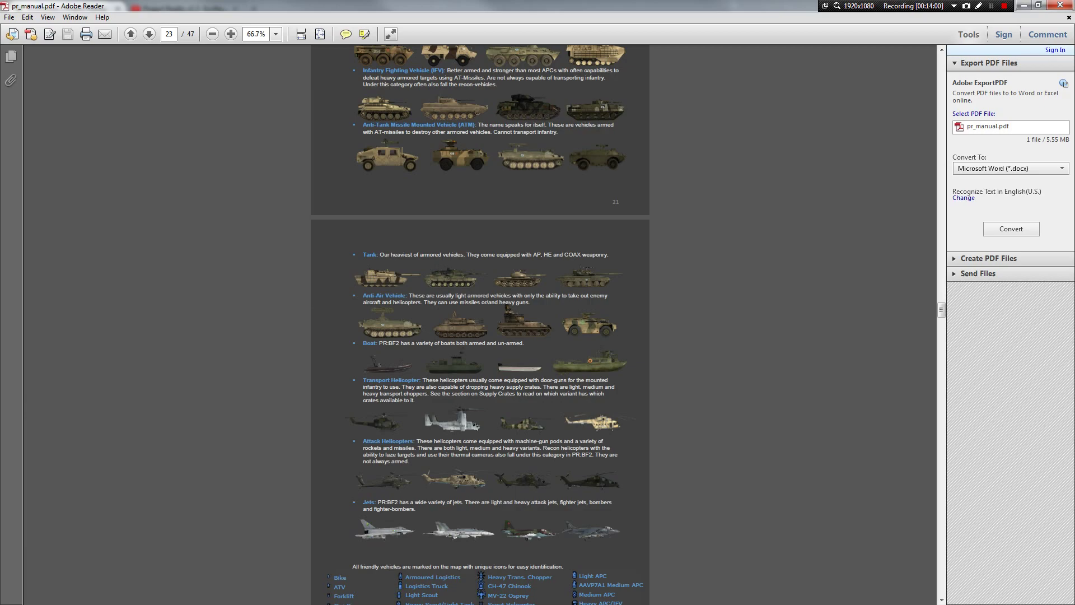
scroll(480, 325, "down", 20)
scroll(480, 325, "down", 12)
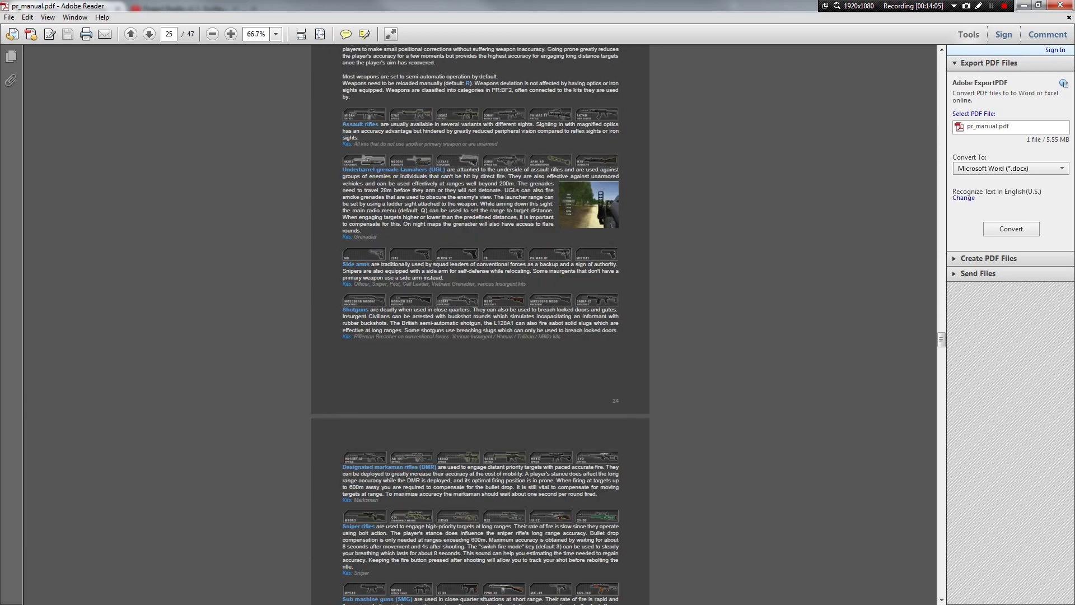
scroll(480, 324, "up", 15)
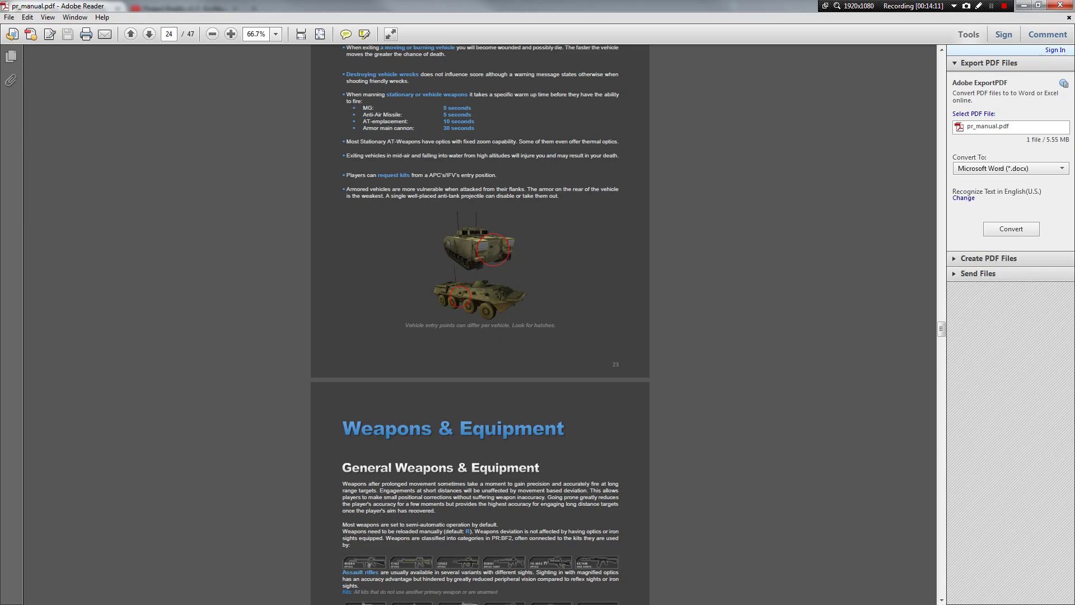
scroll(480, 325, "down", 20)
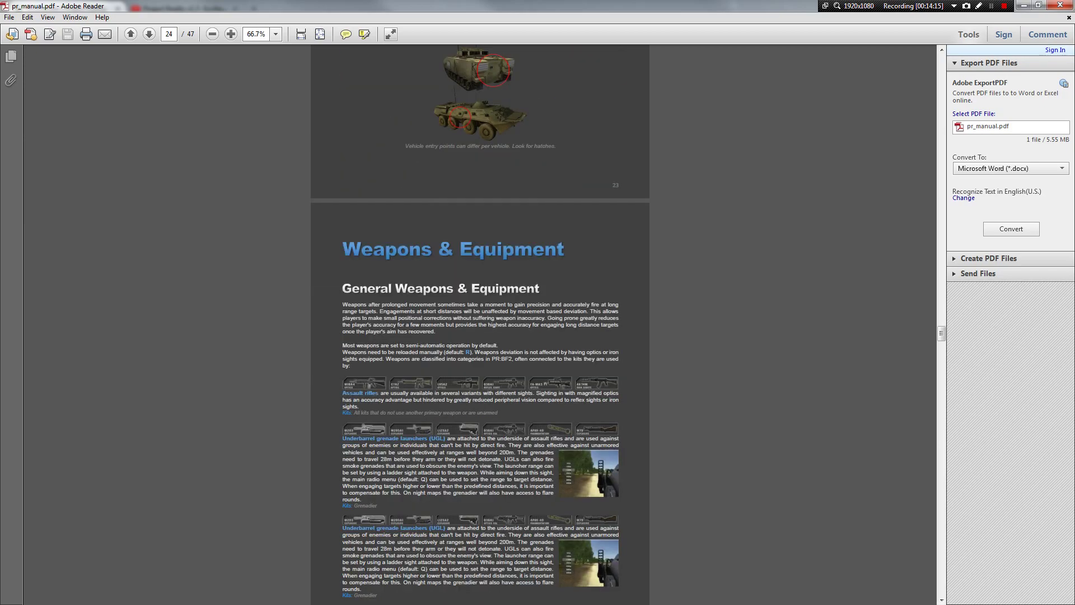
scroll(480, 325, "down", 20)
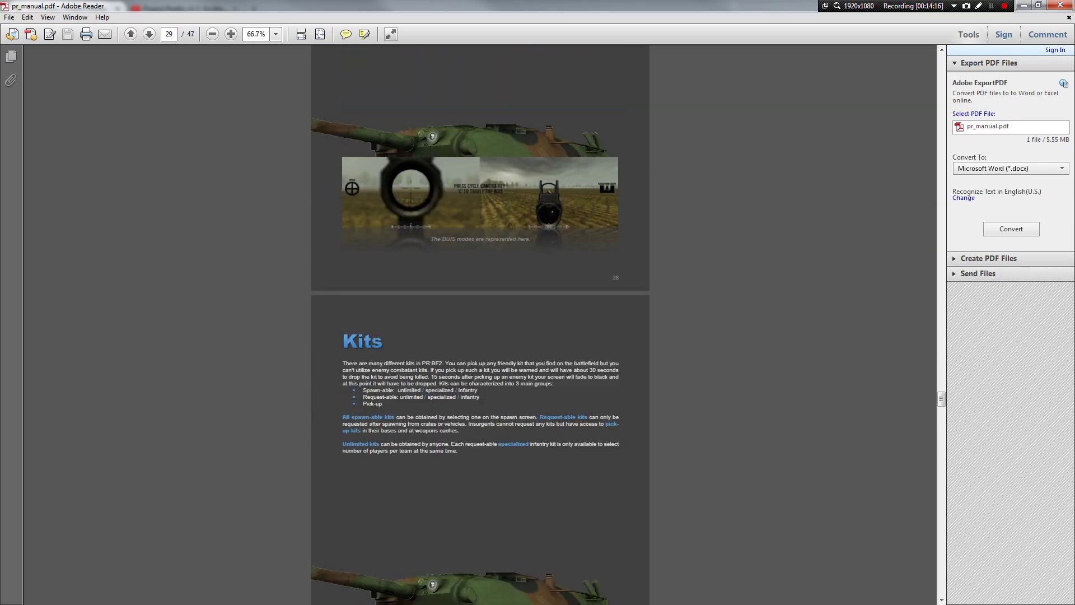
scroll(479, 325, "down", 3)
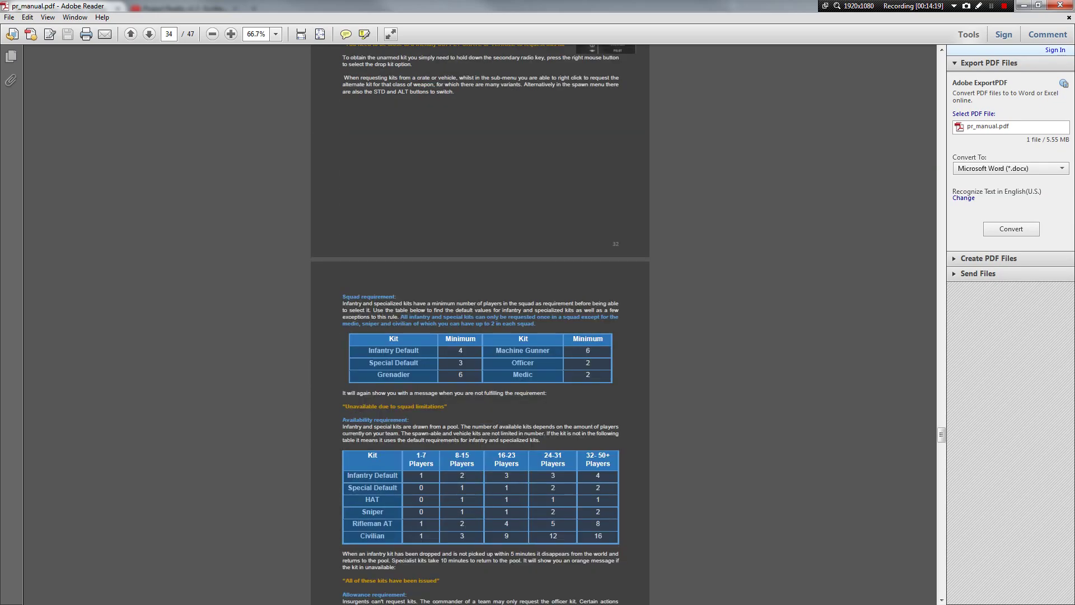
scroll(480, 325, "down", 12)
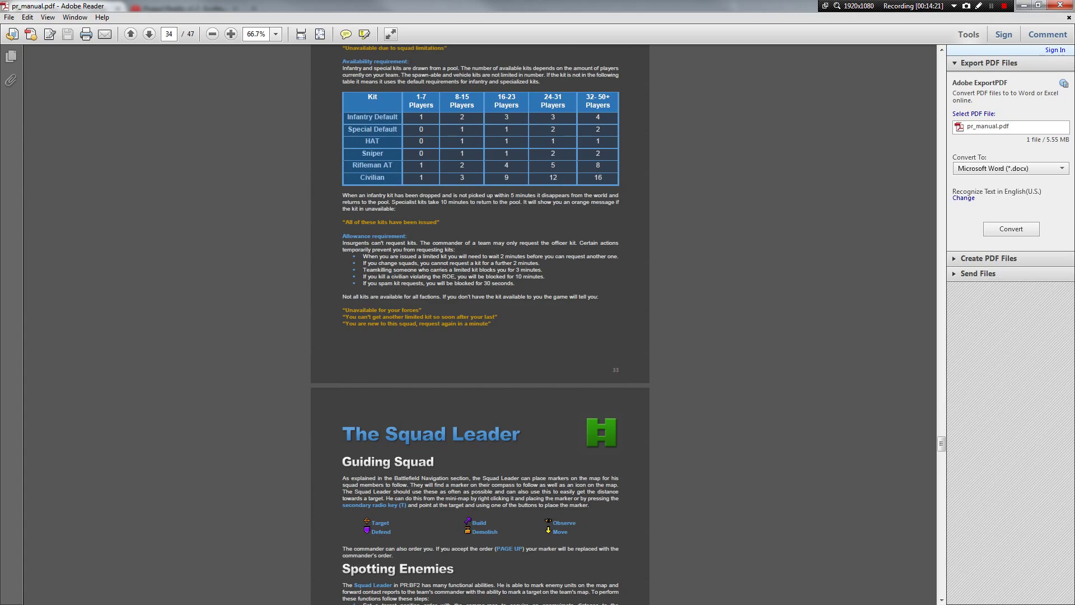
scroll(480, 325, "down", 20)
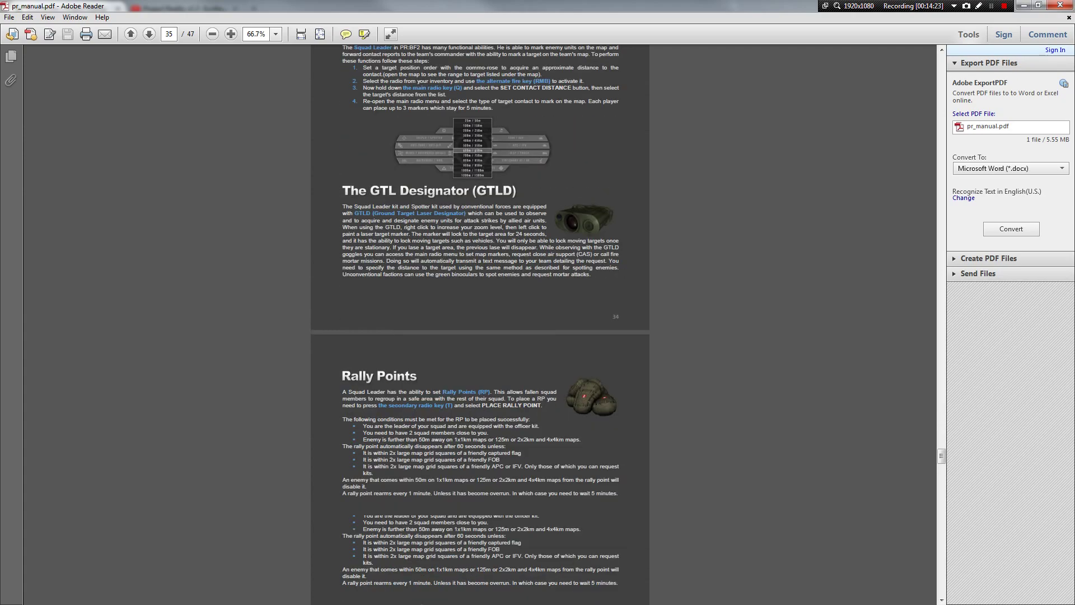
scroll(480, 324, "down", 12)
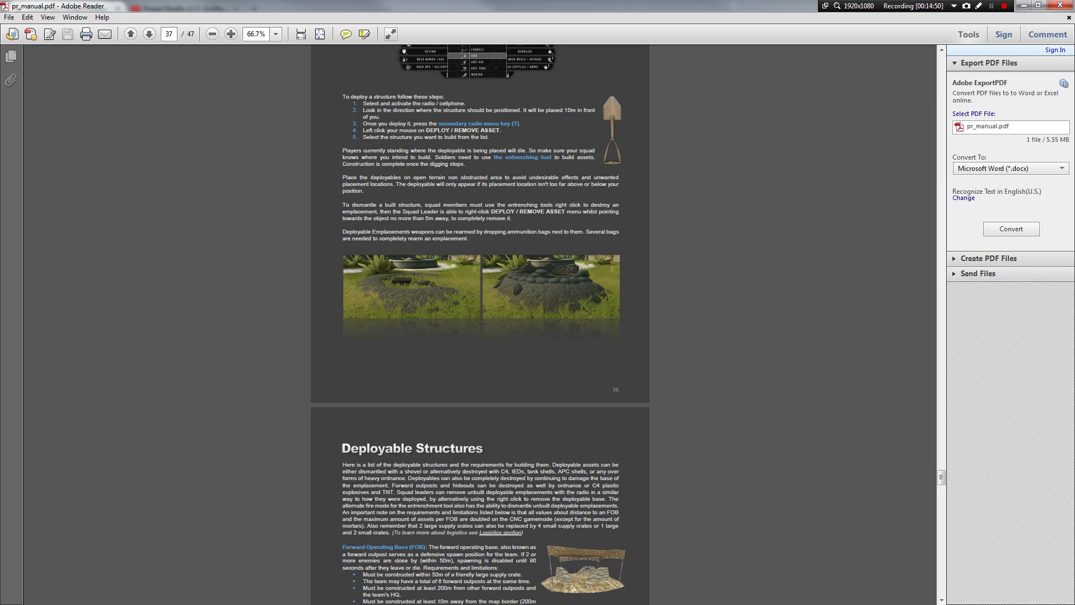
Step: Scroll to the manual's realitymod.com back cover on page 47 of 47
scroll(480, 325, "down", 15)
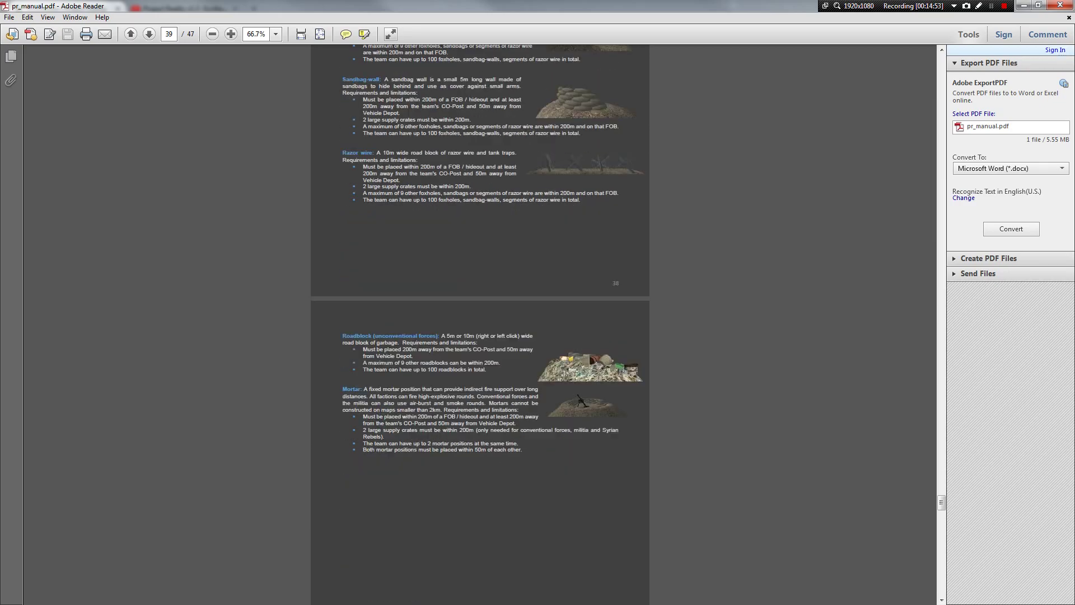
scroll(480, 325, "down", 20)
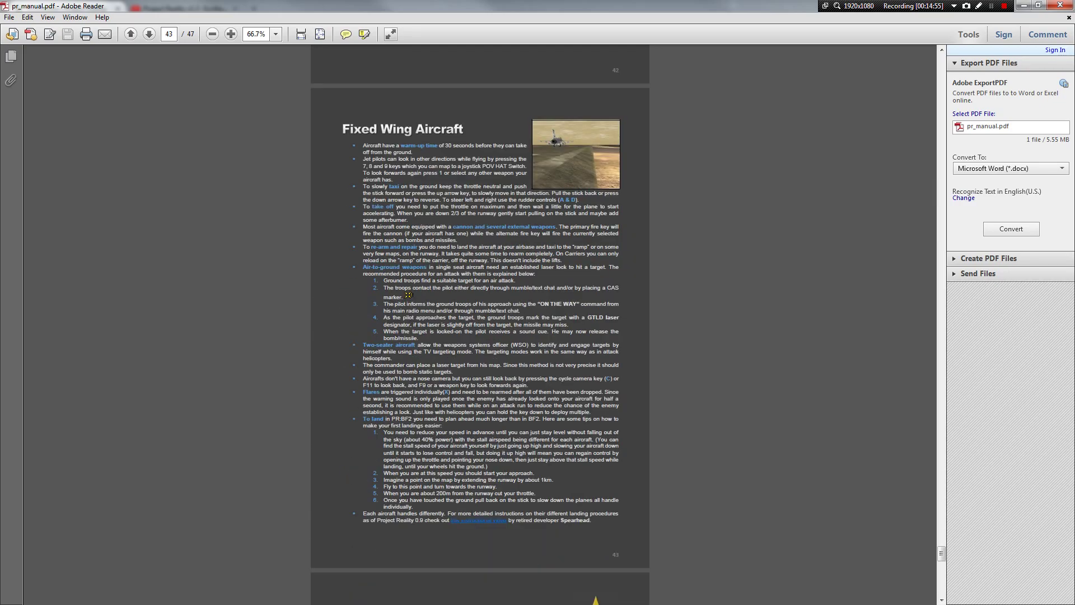
scroll(480, 324, "down", 20)
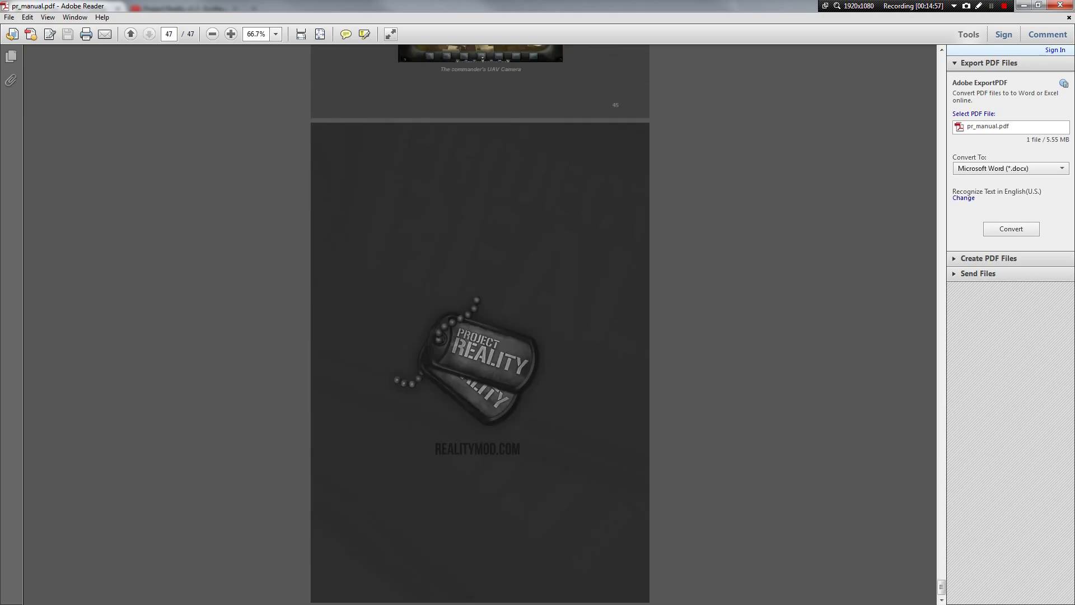